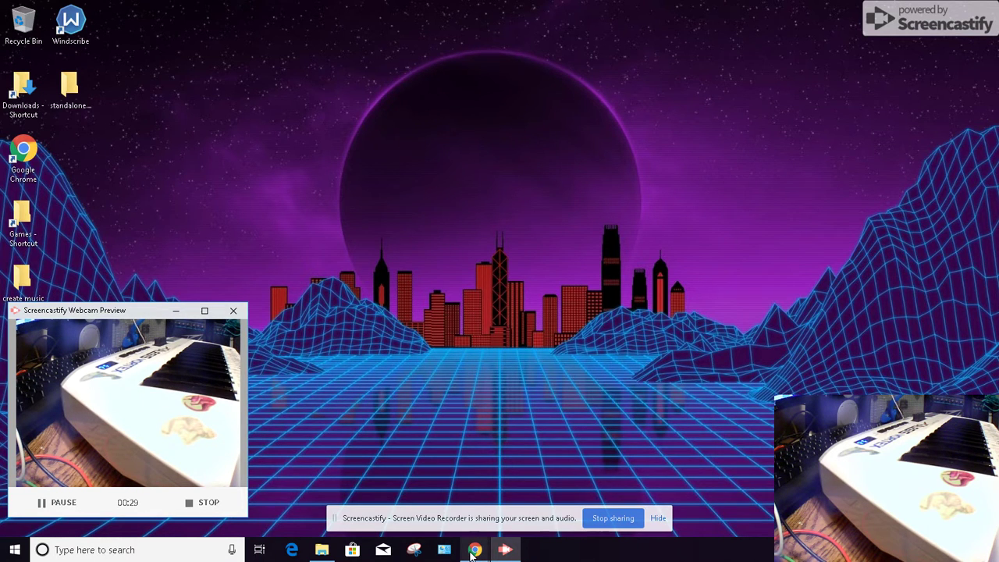
# Step: Bring the Chrome window showing the SAVIHost page on hermannseib.com to the front
pyautogui.moveTo(472, 553)
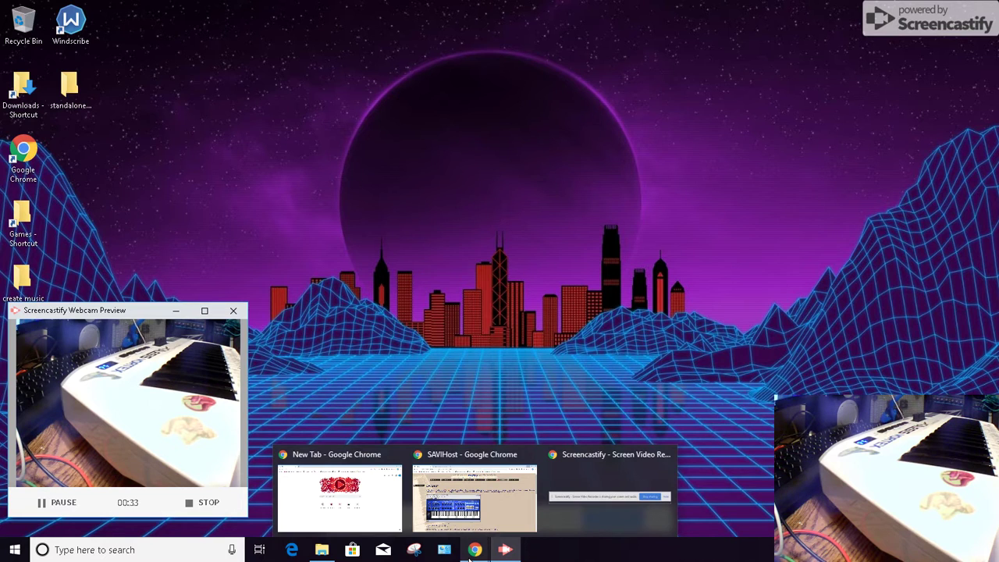
pyautogui.click(484, 499)
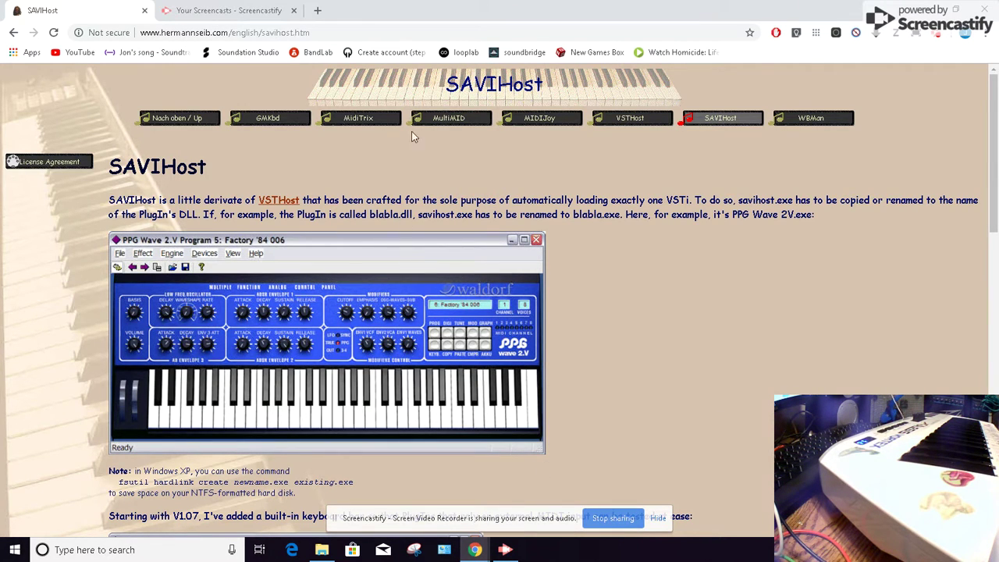
pyautogui.scroll(-1, 162, 83)
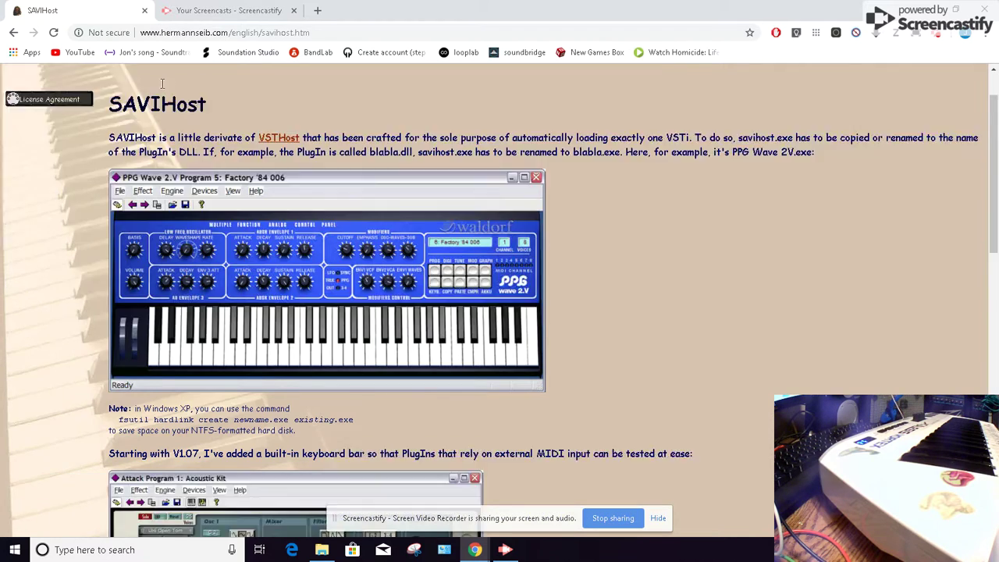
pyautogui.scroll(1, 163, 83)
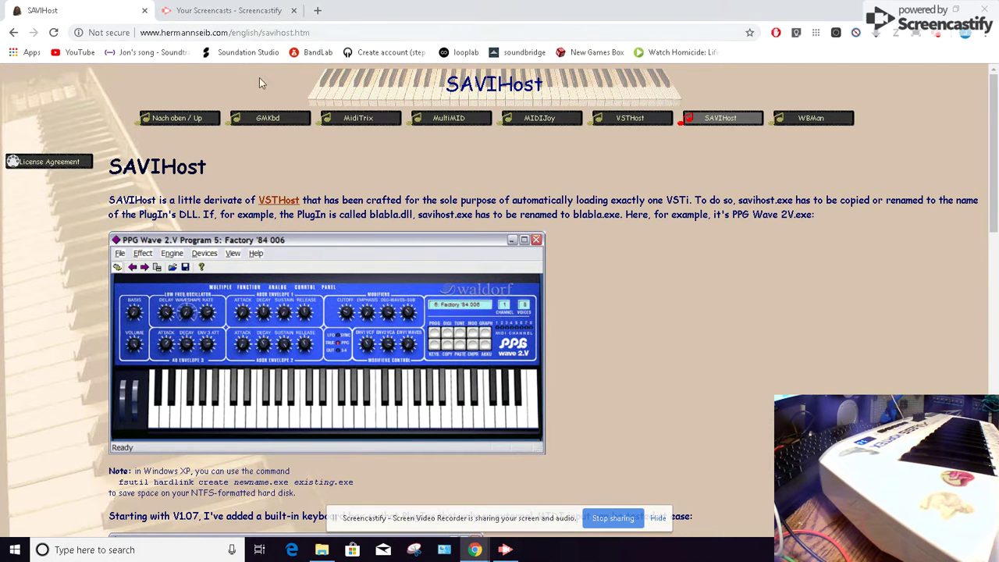
# Step: Scroll the SAVIHost page to the Downloads table of 32-bit and 64-bit savihost zips
pyautogui.scroll(-10, 488, 309)
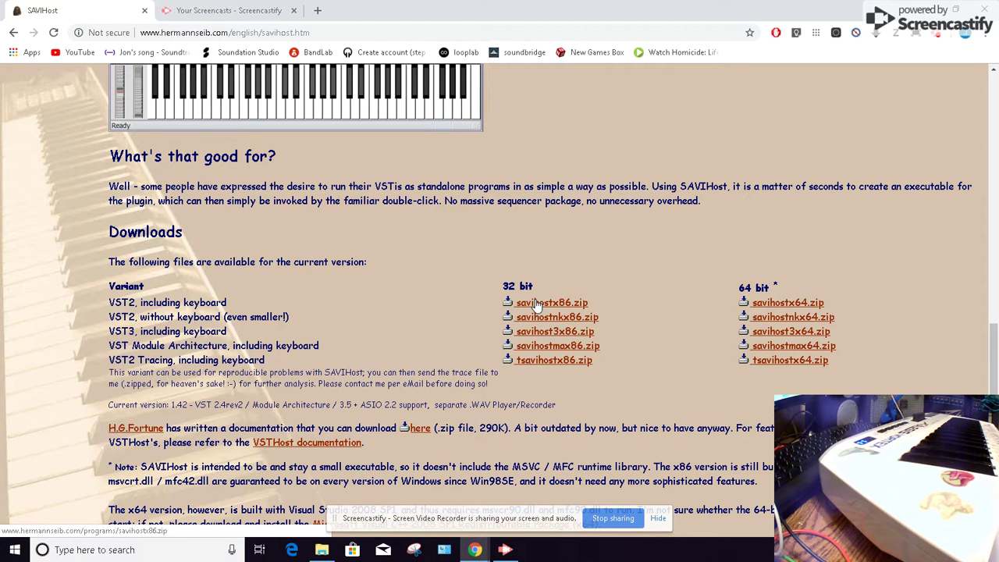
pyautogui.scroll(-2, 501, 386)
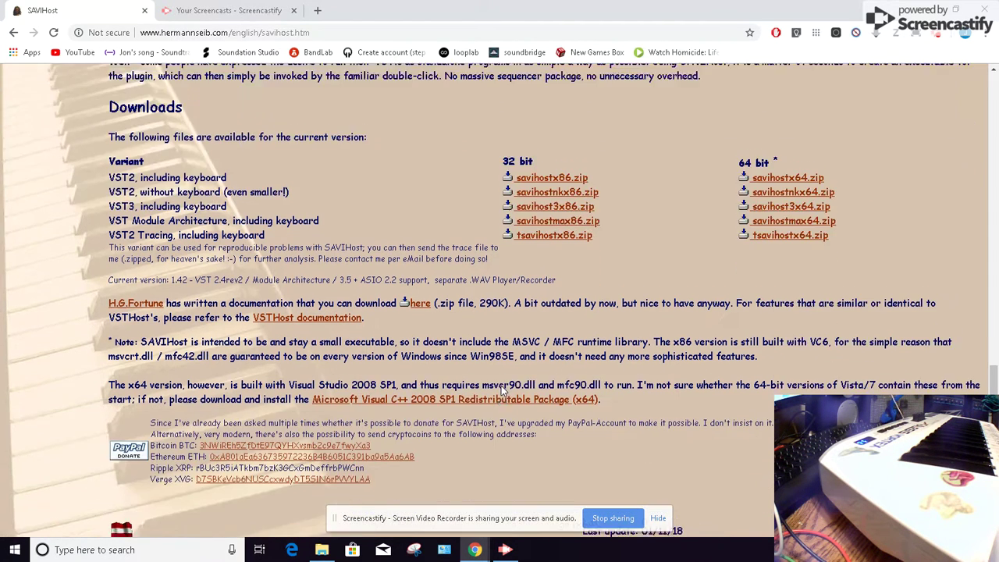
pyautogui.scroll(3, 501, 385)
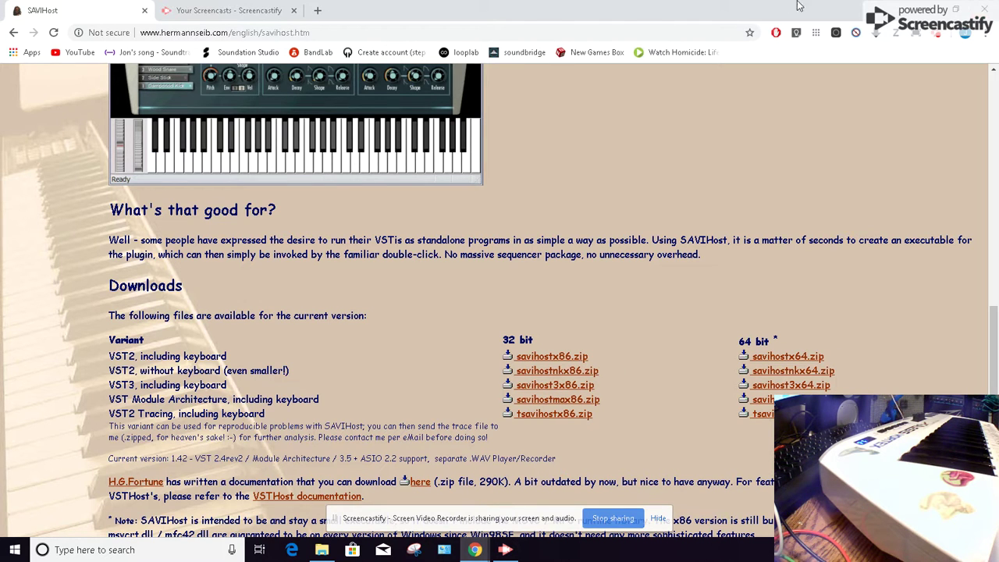
# Step: Minimize Chrome and bring up the savihostx64 folder window
pyautogui.click(933, 17)
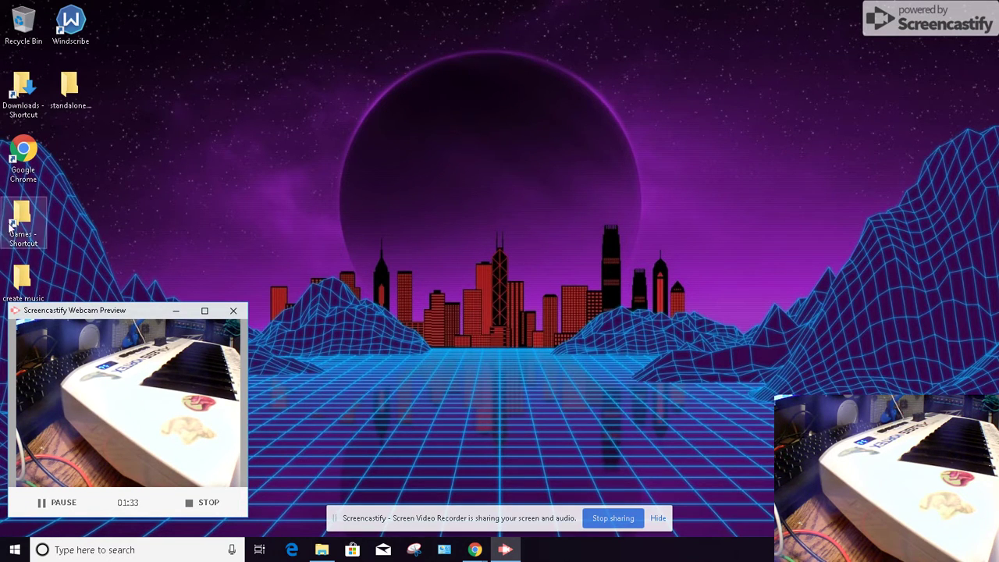
pyautogui.click(322, 550)
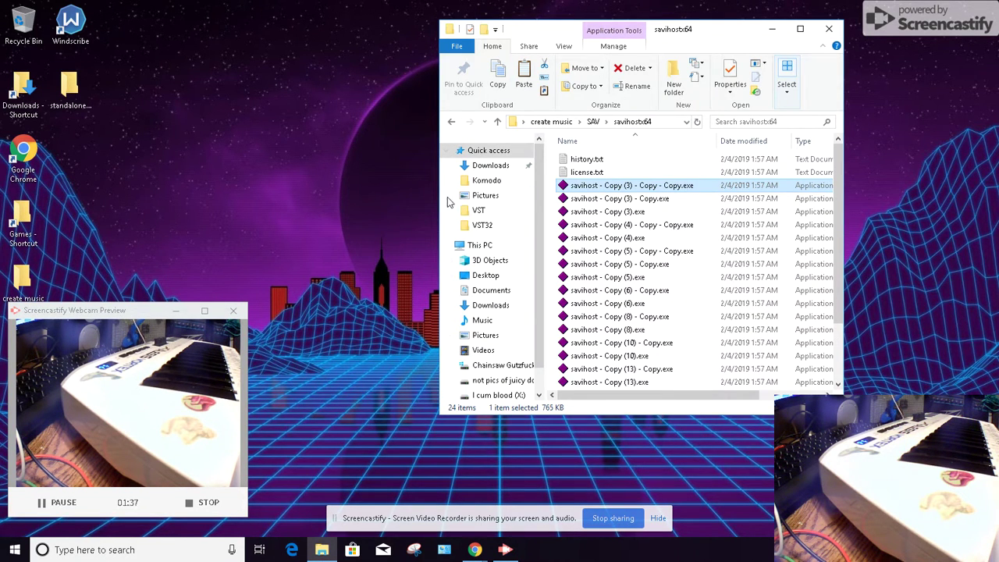
pyautogui.click(321, 550)
pyautogui.click(322, 550)
# Step: Open the create music folder, then its SAV folder with savihostx64 and savihostx86
pyautogui.moveTo(104, 305); pyautogui.dragTo(250, 322)
pyautogui.click(22, 282)
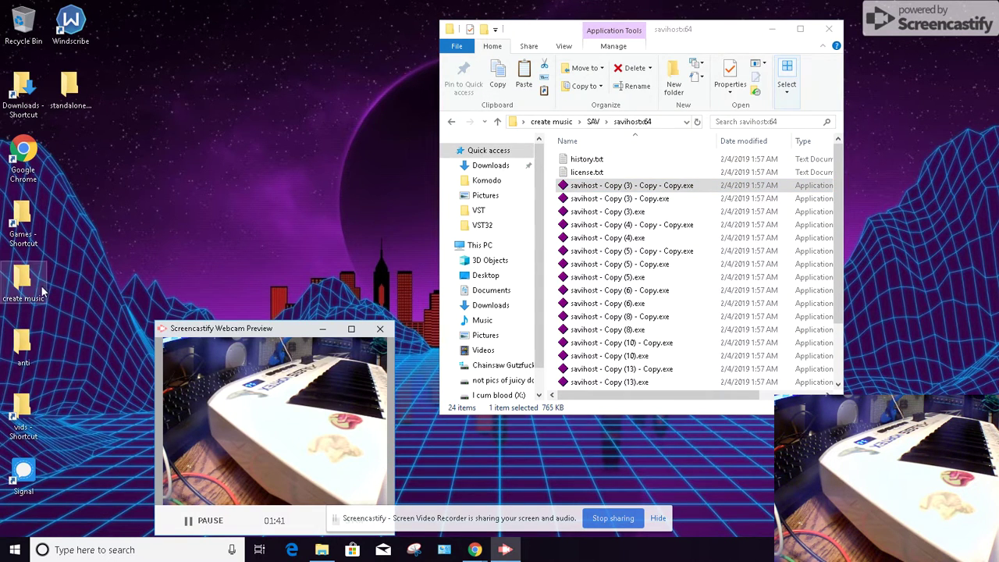
pyautogui.doubleClick(21, 282)
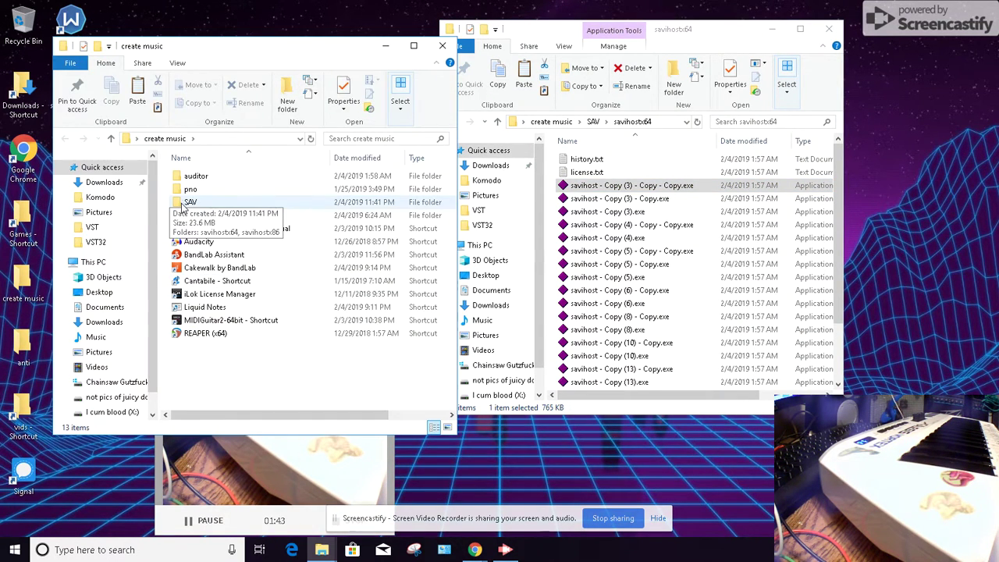
pyautogui.click(188, 202)
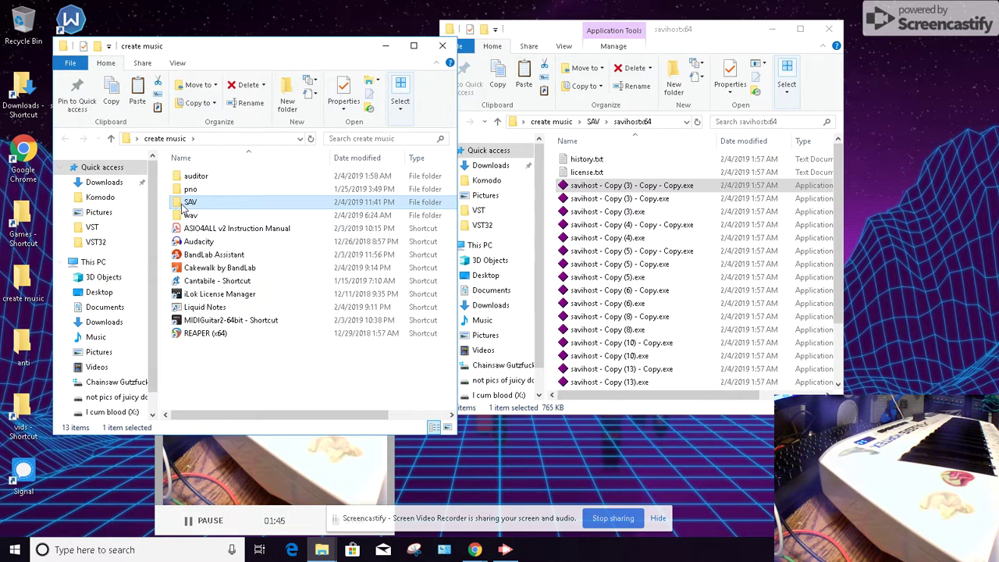
pyautogui.doubleClick(182, 203)
pyautogui.moveTo(234, 209); pyautogui.dragTo(178, 170)
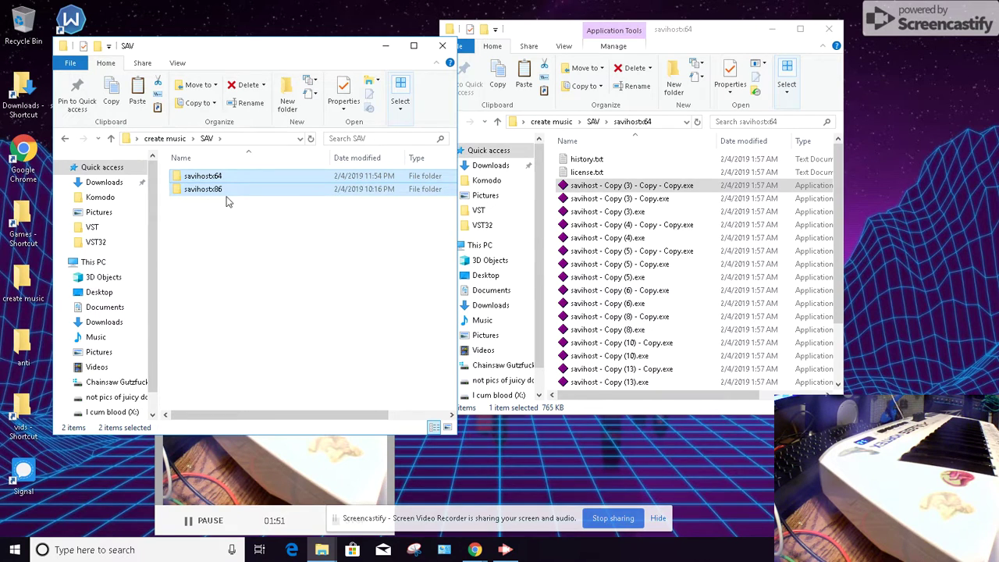
# Step: Arrange the SAV window on the right and the savihostx64 window on the left
pyautogui.moveTo(289, 52); pyautogui.dragTo(790, 154)
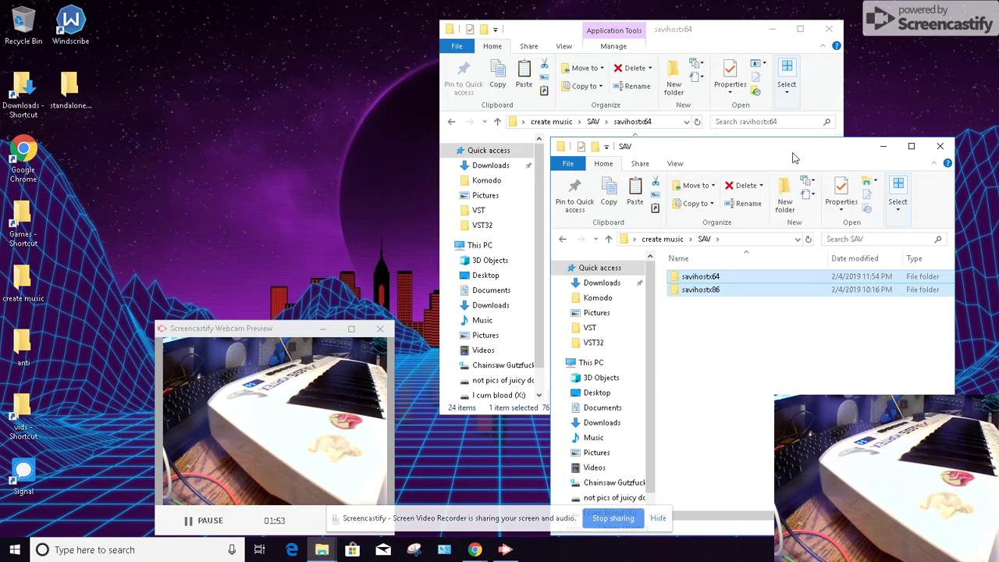
pyautogui.moveTo(697, 33); pyautogui.dragTo(272, 24)
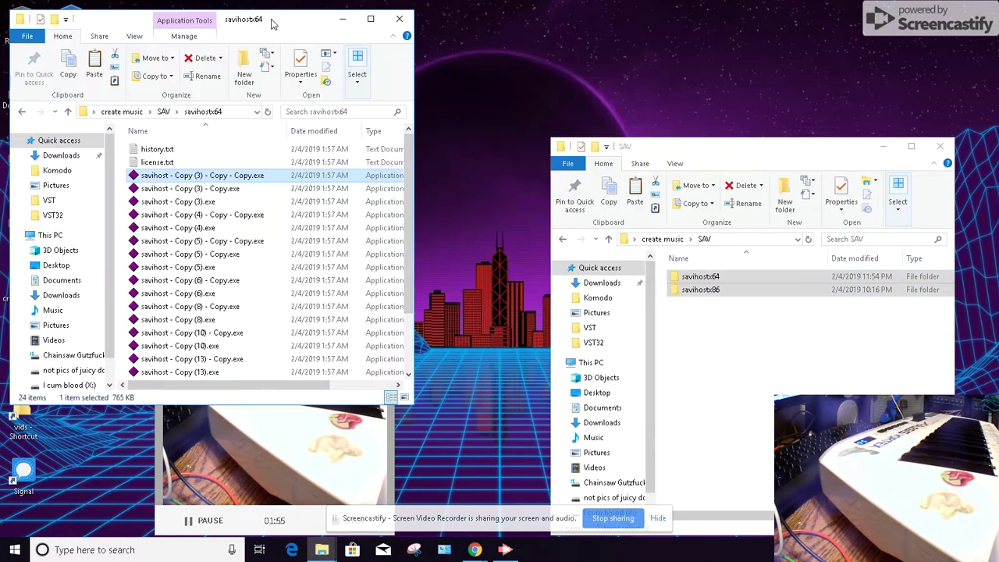
pyautogui.scroll(-2, 203, 180)
pyautogui.scroll(2, 199, 293)
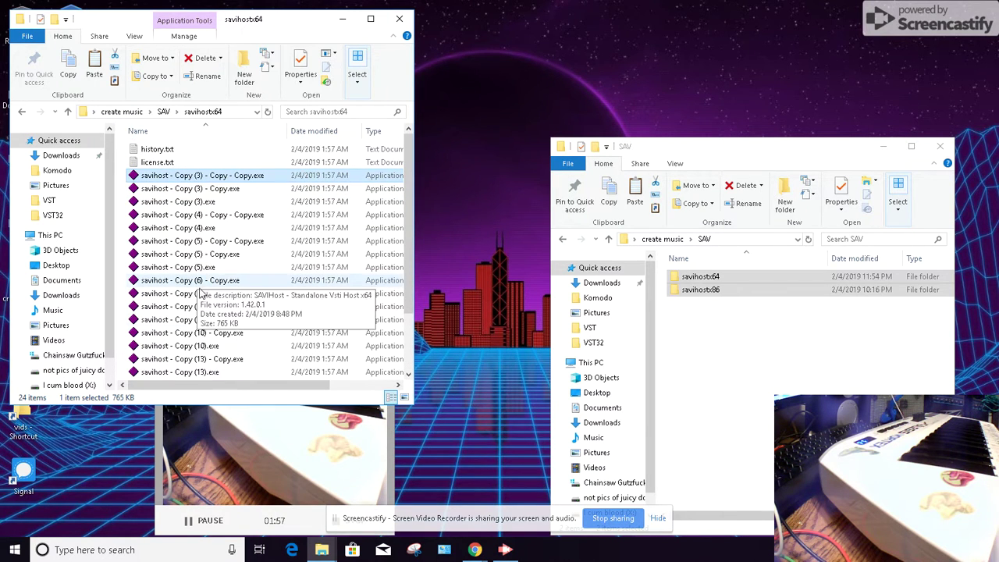
# Step: Open the VST32 plugins folder in the left window and select DUNE 2.dll
pyautogui.click(50, 200)
pyautogui.click(53, 216)
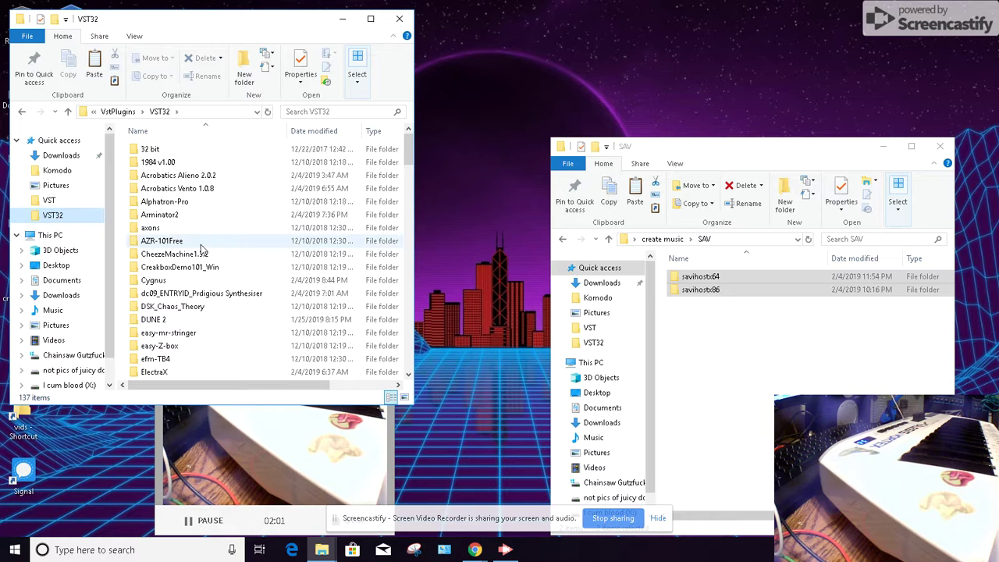
pyautogui.scroll(-5, 263, 224)
pyautogui.scroll(-20, 263, 224)
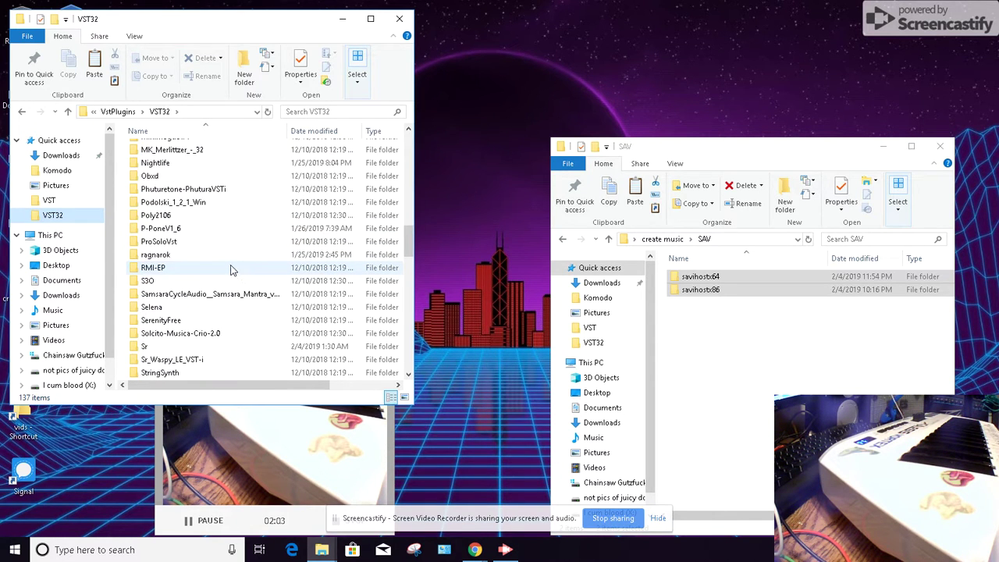
pyautogui.scroll(-7, 230, 269)
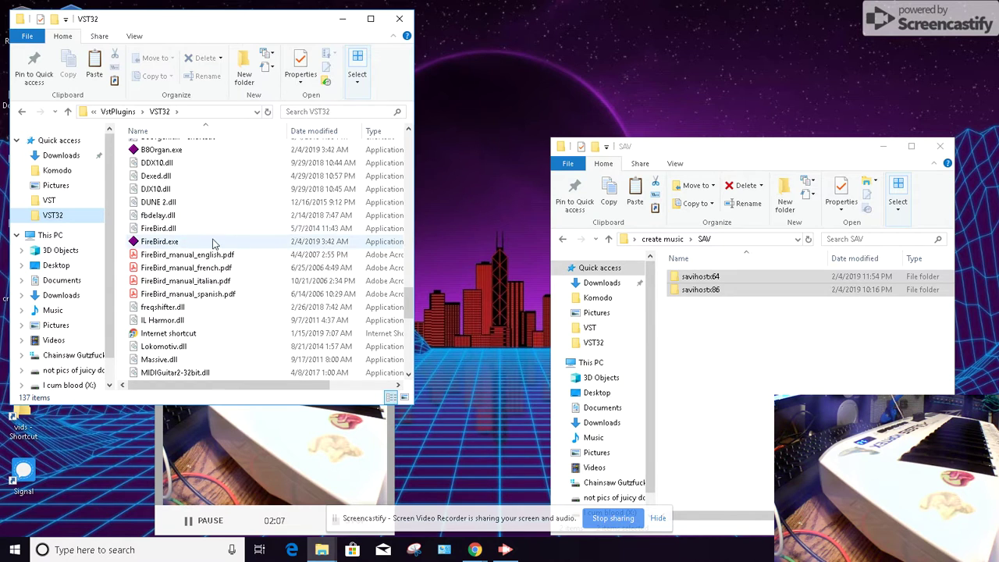
pyautogui.scroll(-2, 213, 244)
pyautogui.scroll(-6, 213, 244)
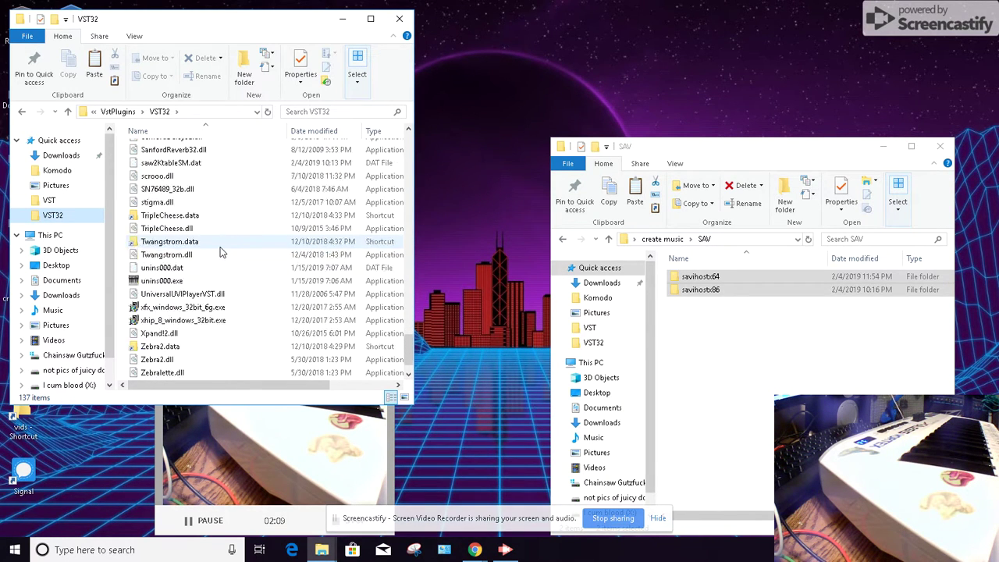
pyautogui.scroll(8, 172, 320)
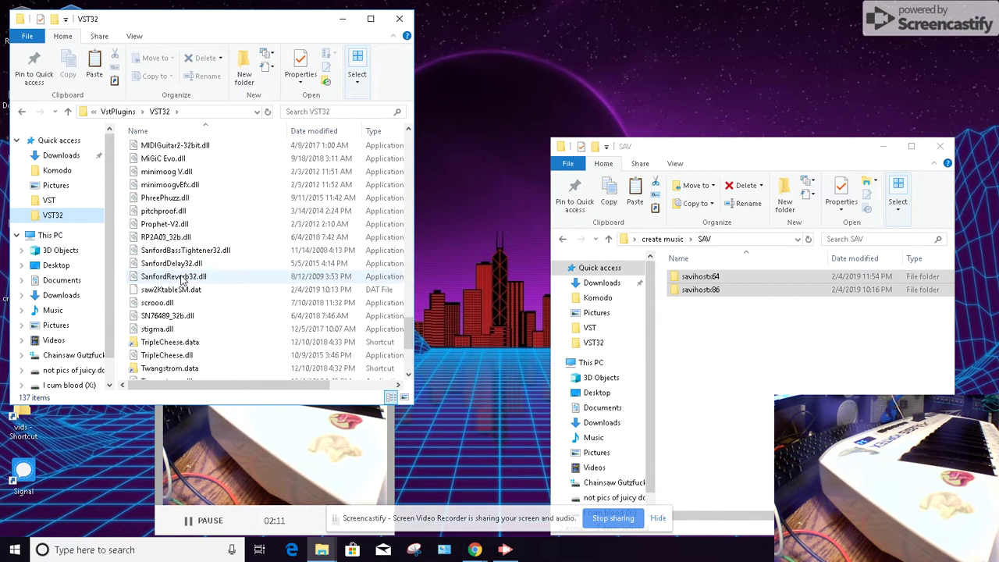
pyautogui.scroll(4, 182, 330)
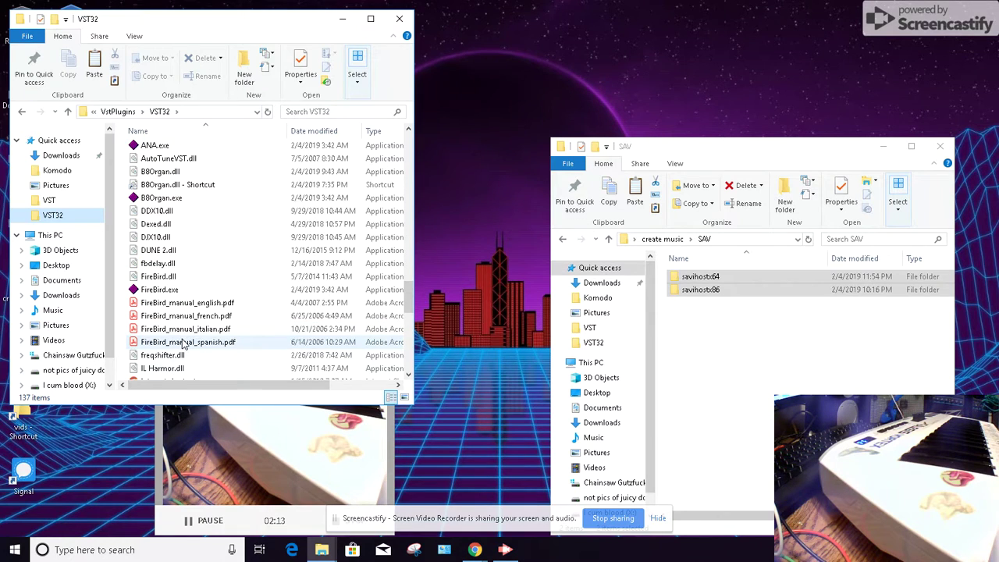
pyautogui.click(179, 251)
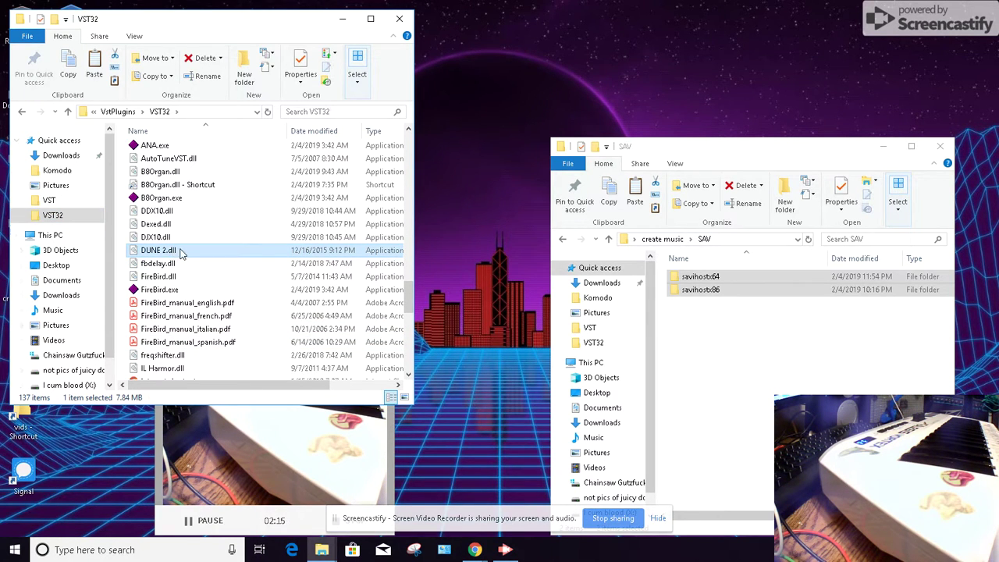
pyautogui.moveTo(160, 254)
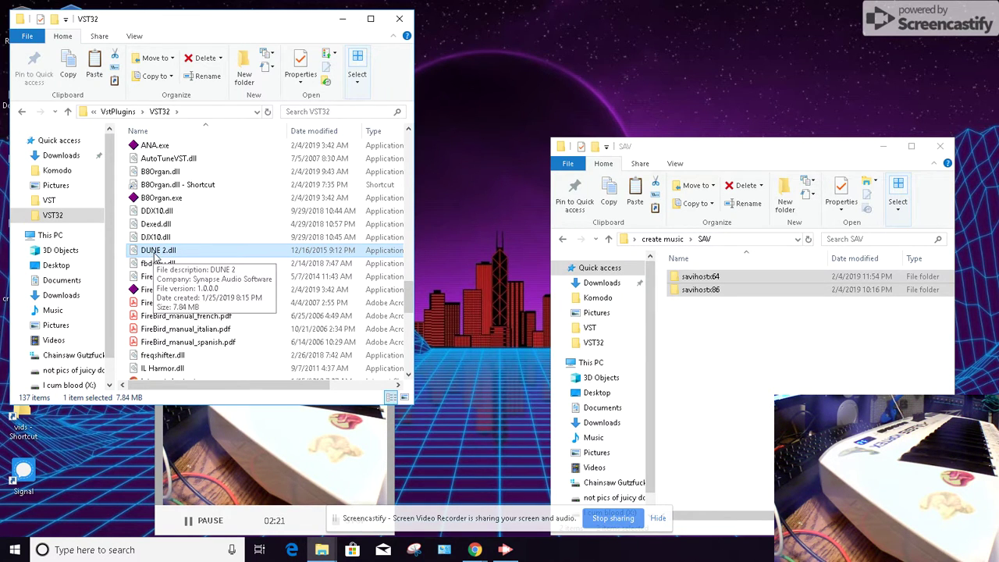
# Step: Open savihostx86 in the right window, then refocus the VST32 window
pyautogui.doubleClick(707, 291)
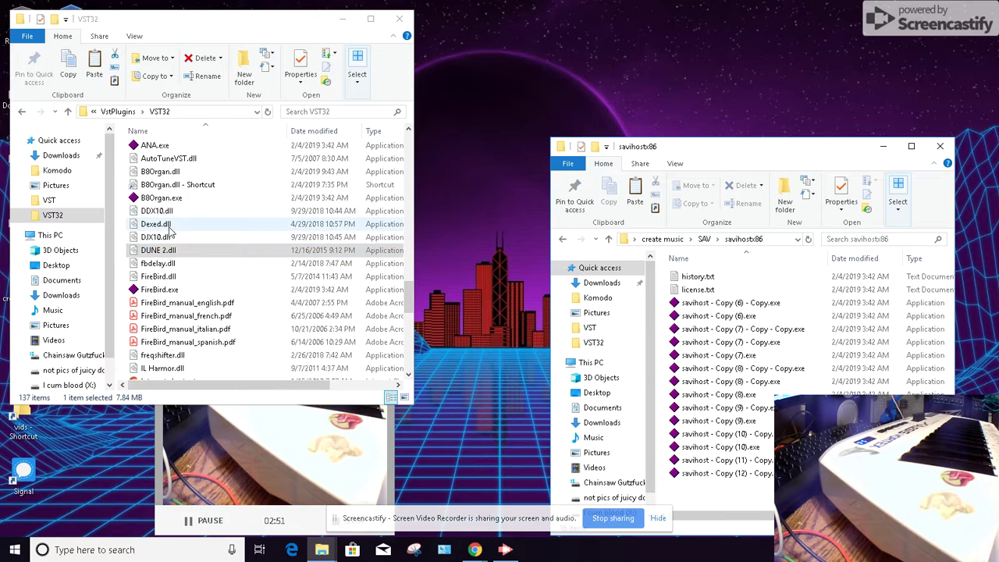
pyautogui.click(158, 253)
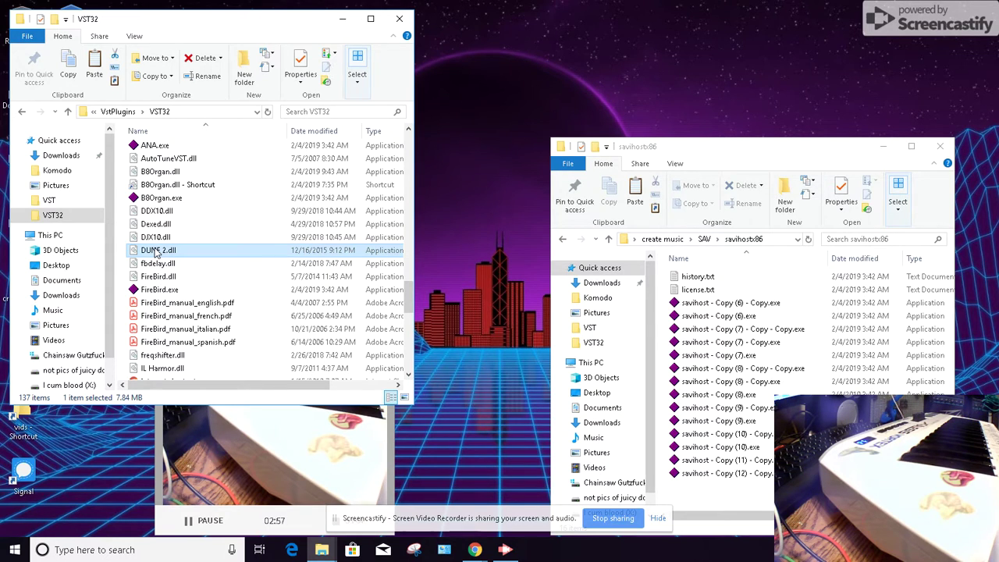
# Step: Copy the name 'DUNE 2' and move savihost - Copy (6) - Copy.exe into VST32
pyautogui.click(156, 251)
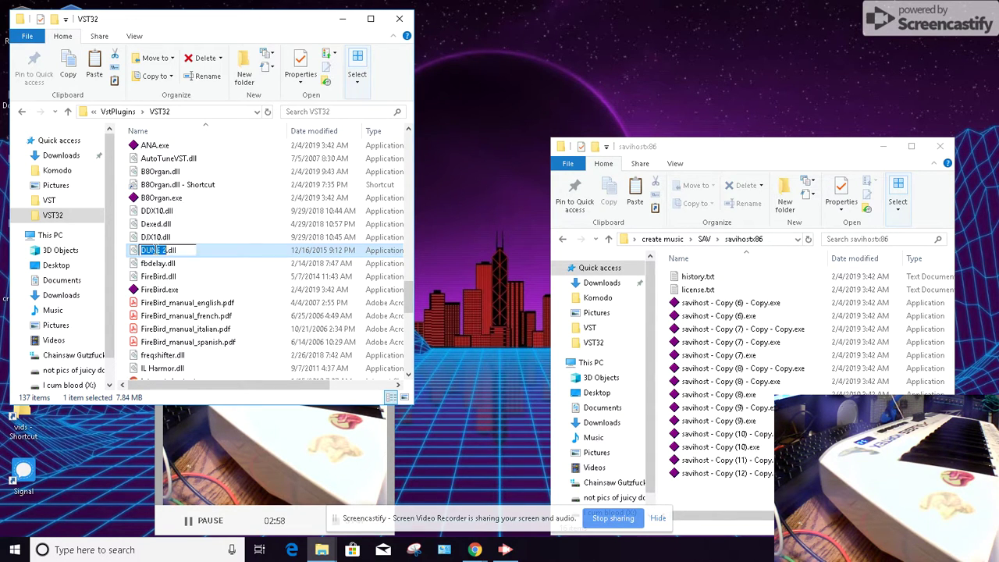
pyautogui.rightClick(156, 251)
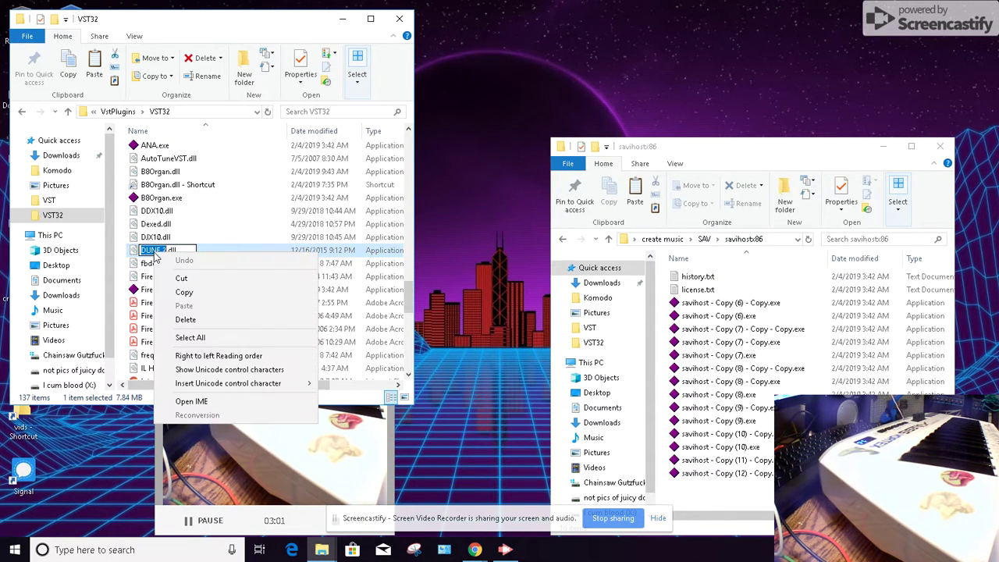
pyautogui.click(182, 293)
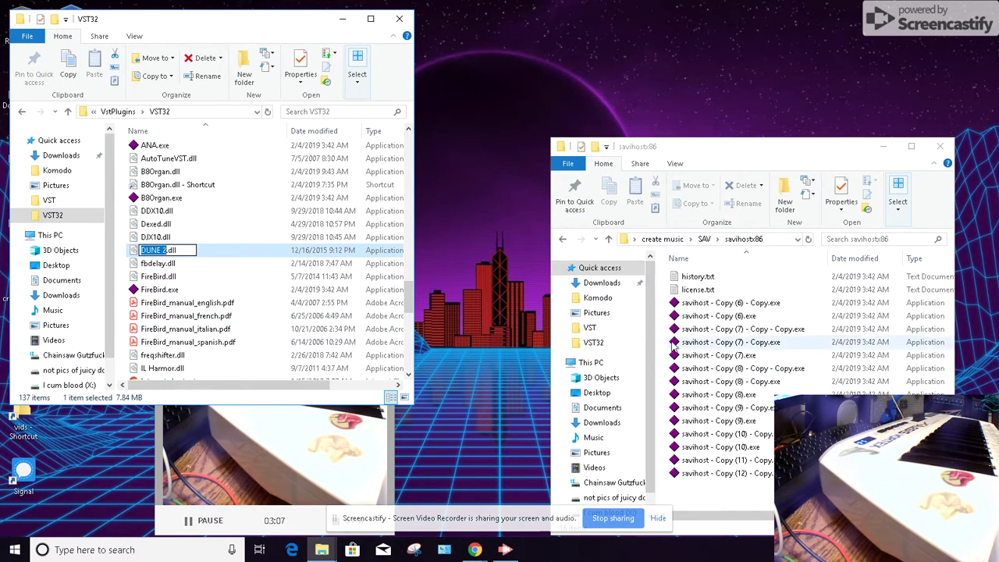
pyautogui.moveTo(707, 304); pyautogui.dragTo(273, 359)
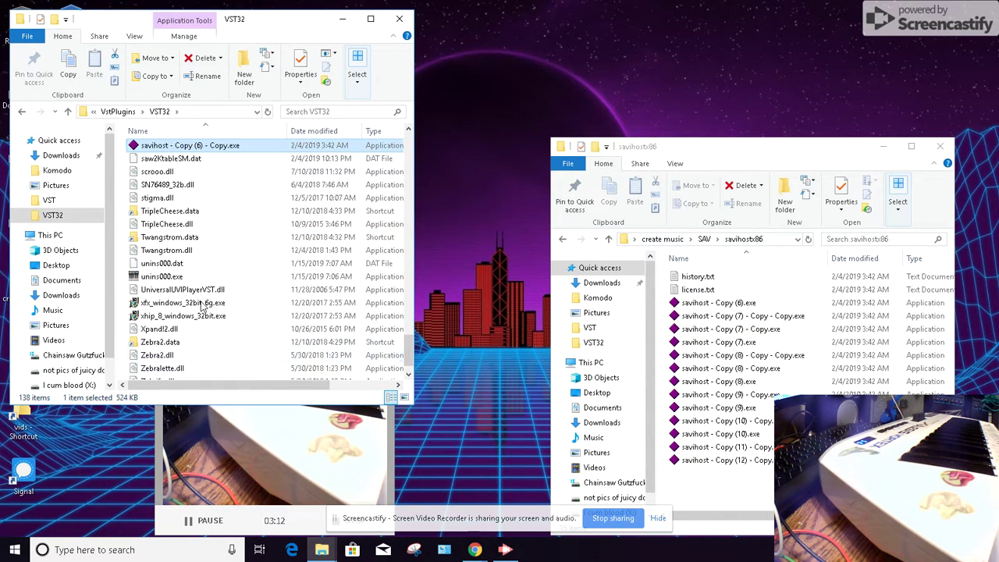
# Step: Rename the moved savihost executable to DUNE 2.exe by pasting the name, then select it
pyautogui.rightClick(200, 147)
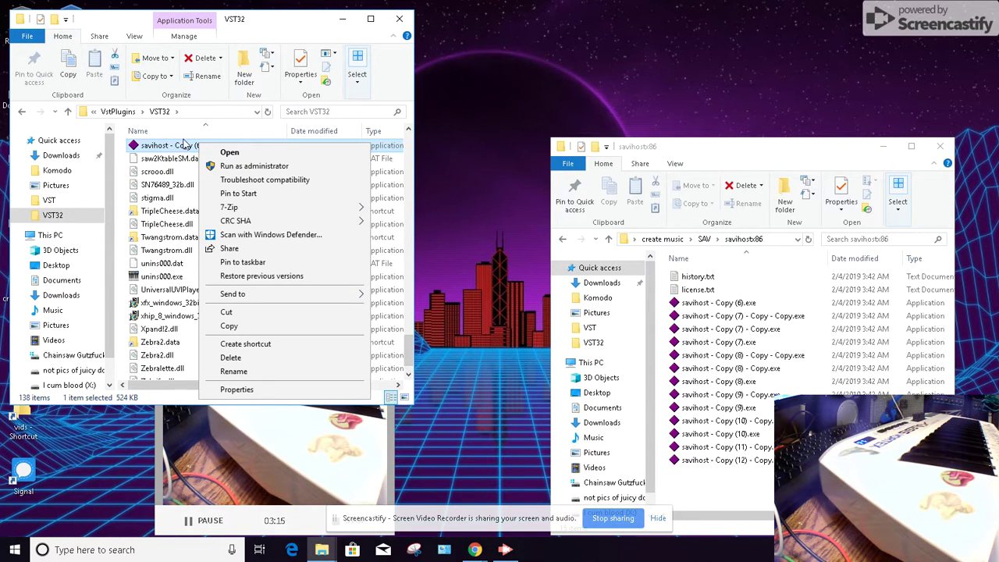
pyautogui.click(259, 372)
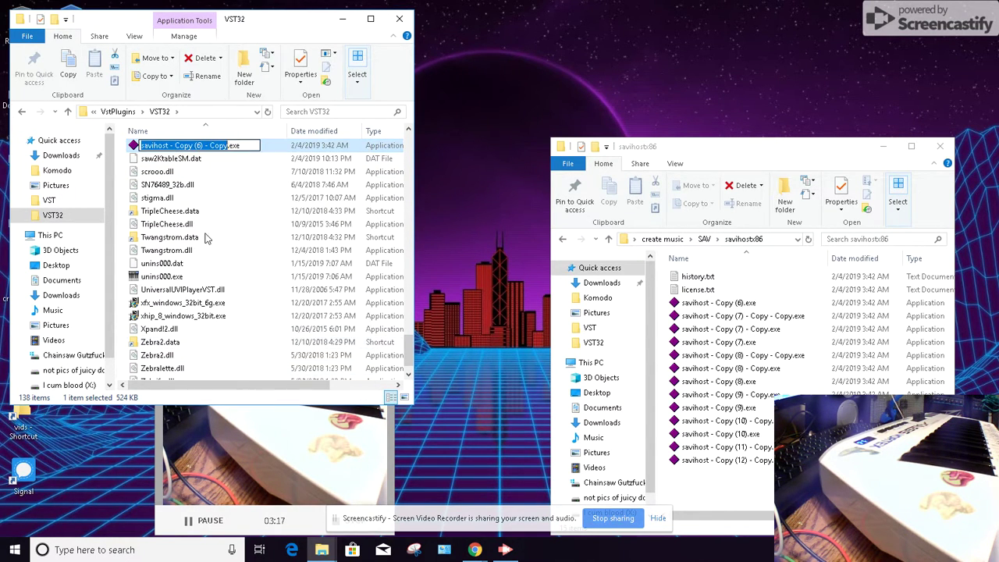
pyautogui.rightClick(207, 145)
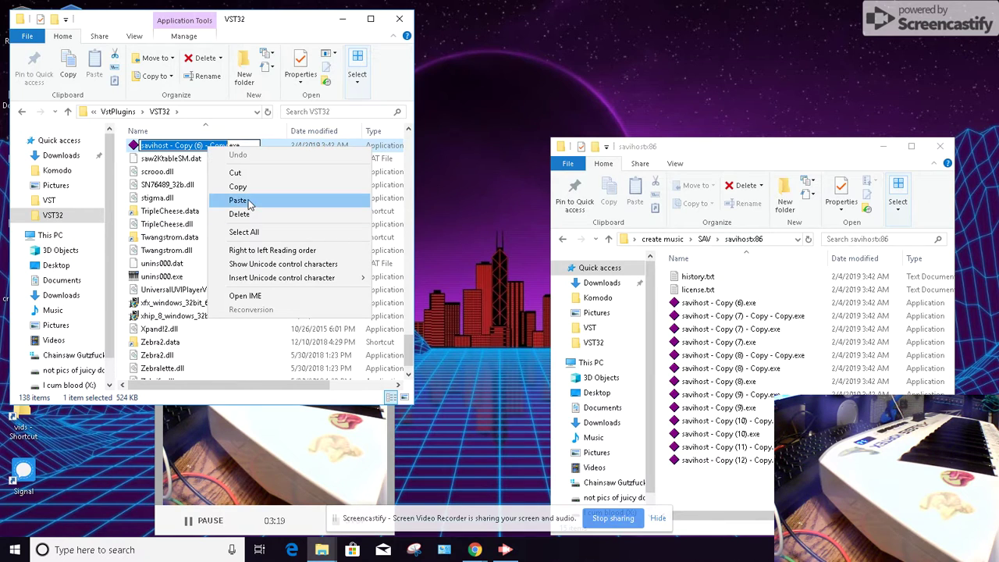
pyautogui.click(250, 204)
pyautogui.click(264, 199)
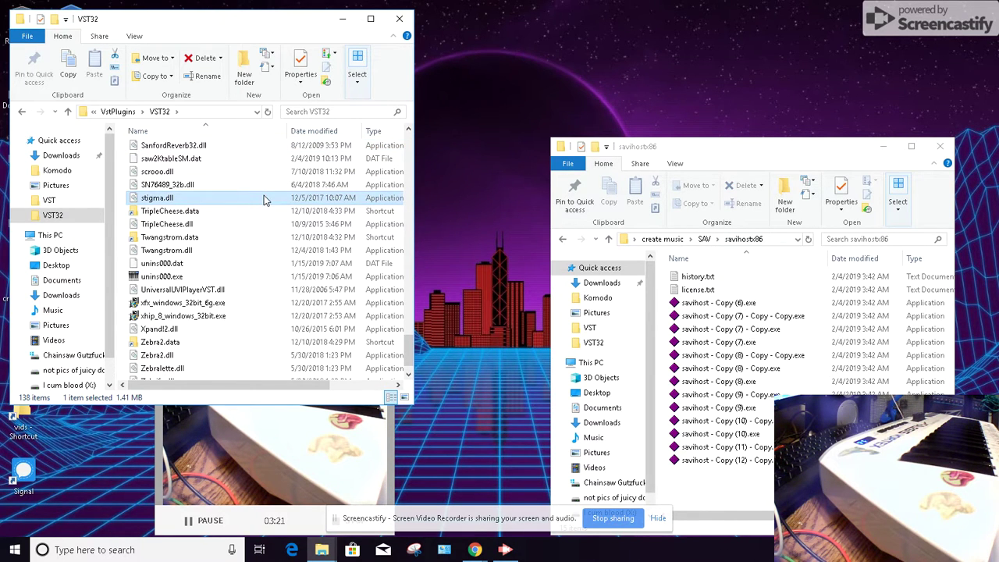
pyautogui.scroll(-1, 219, 234)
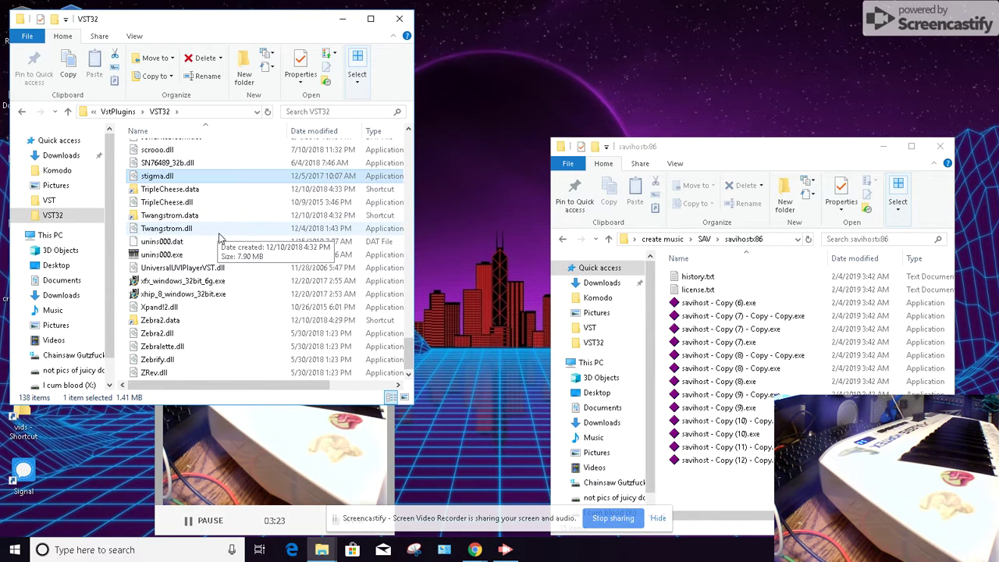
pyautogui.scroll(20, 219, 237)
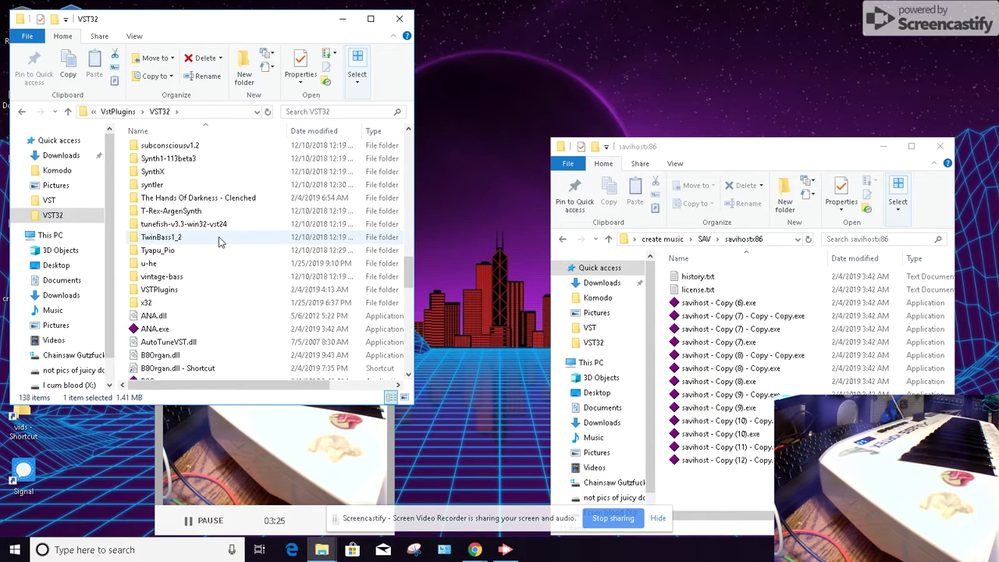
pyautogui.scroll(-5, 219, 236)
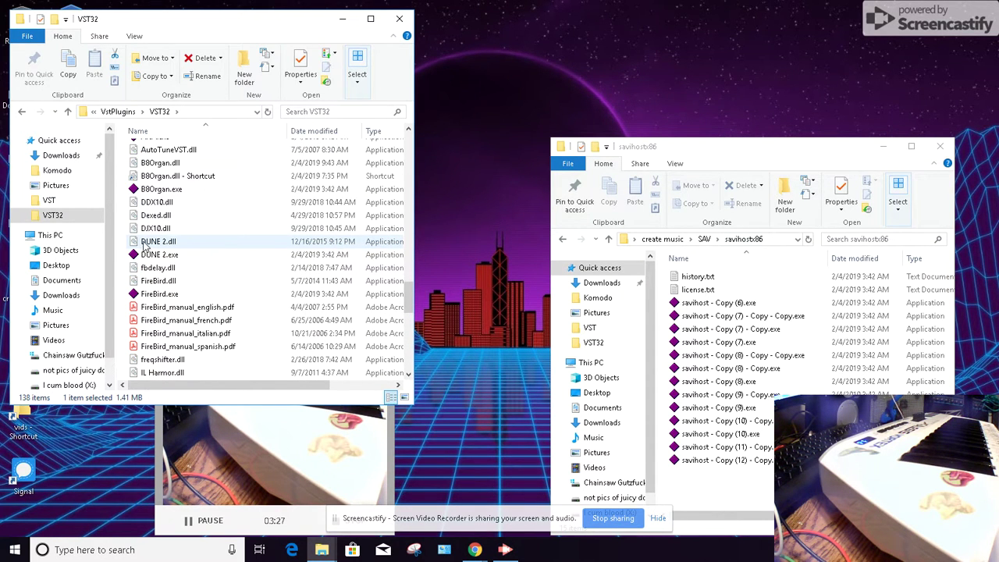
pyautogui.click(145, 254)
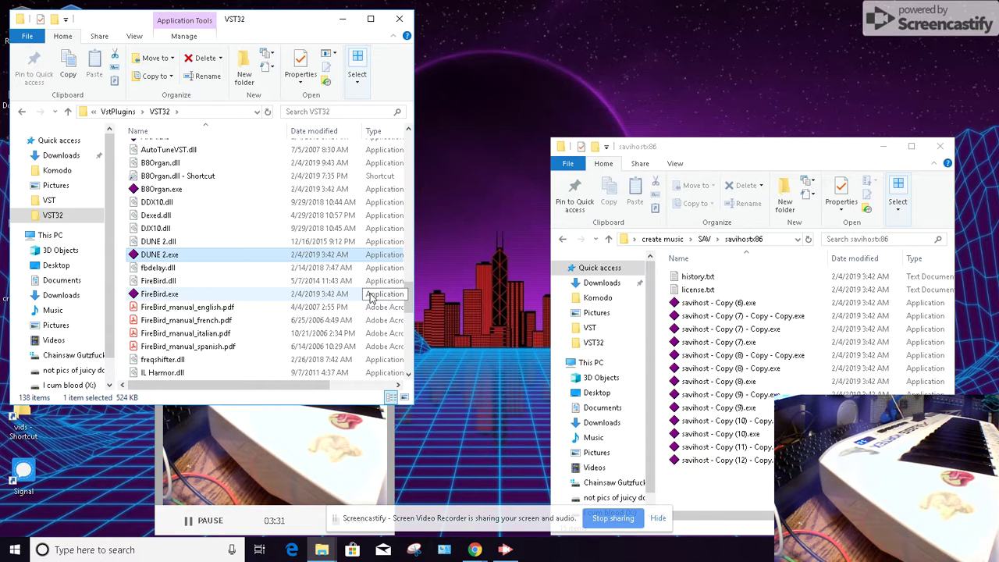
# Step: Launch DUNE 2.exe and dismiss the Please donate! notice
pyautogui.doubleClick(153, 256)
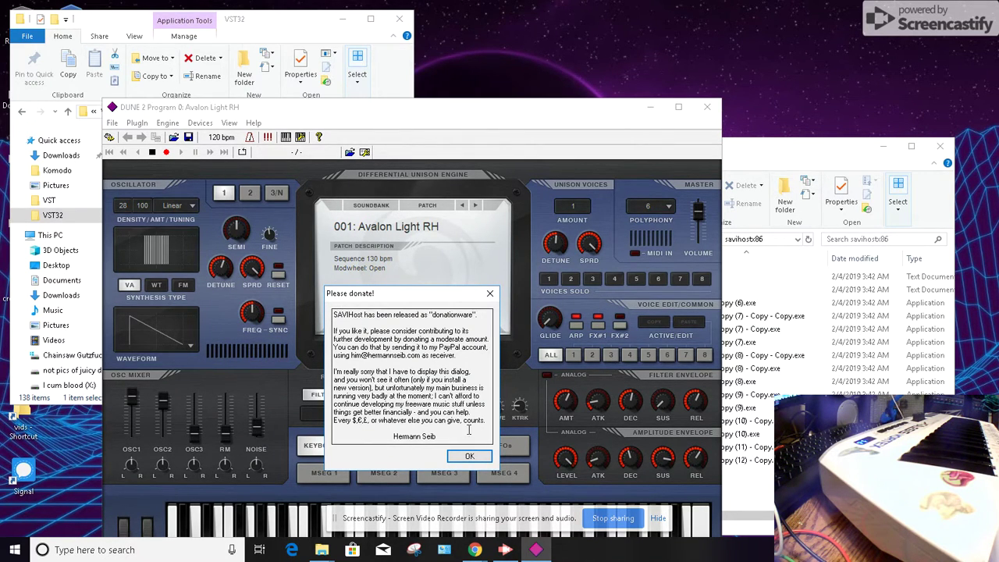
pyautogui.click(470, 457)
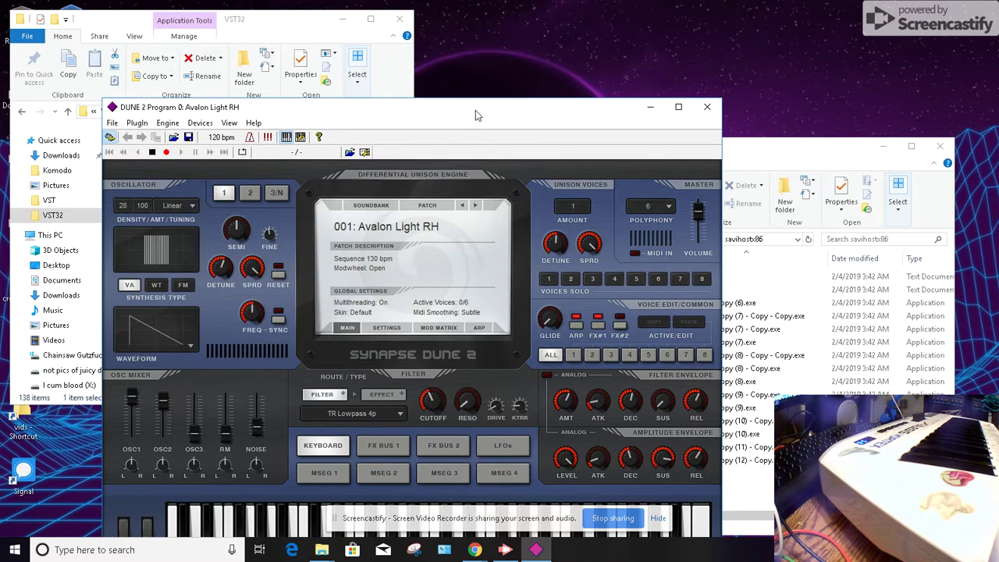
pyautogui.moveTo(475, 111)
pyautogui.mouseDown()
pyautogui.moveTo(530, 43)
pyautogui.moveTo(597, 23)
pyautogui.moveTo(569, 24)
pyautogui.mouseUp()
# Step: Reposition the DUNE 2 window showing patch 001: Avalon Light RH
pyautogui.click(171, 446)
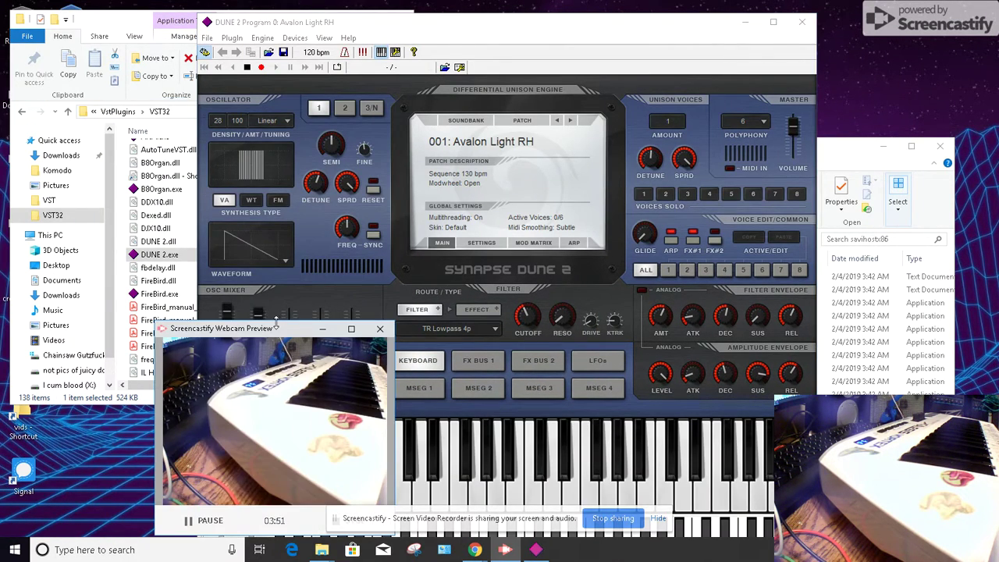
pyautogui.moveTo(275, 326); pyautogui.dragTo(130, 325)
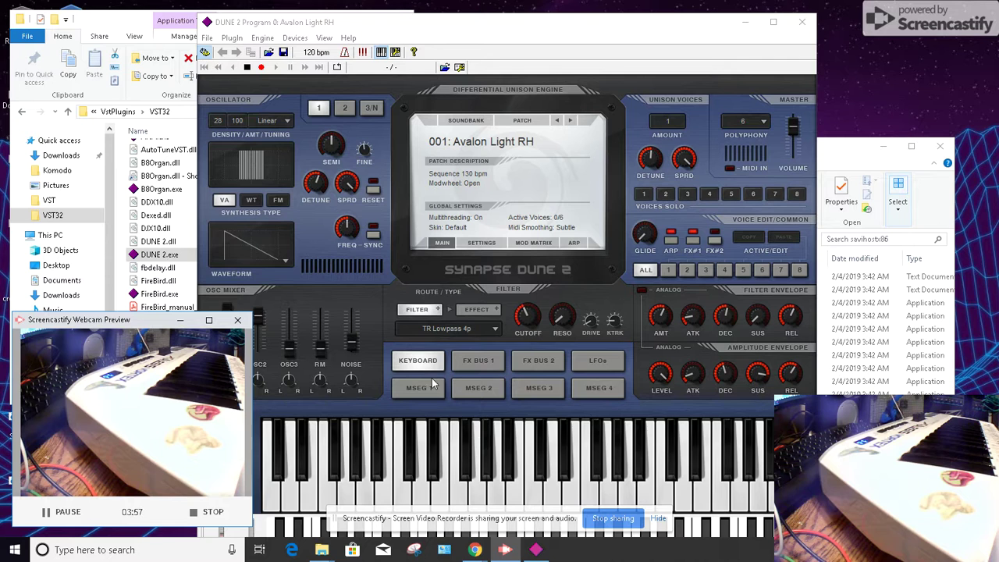
pyautogui.click(594, 39)
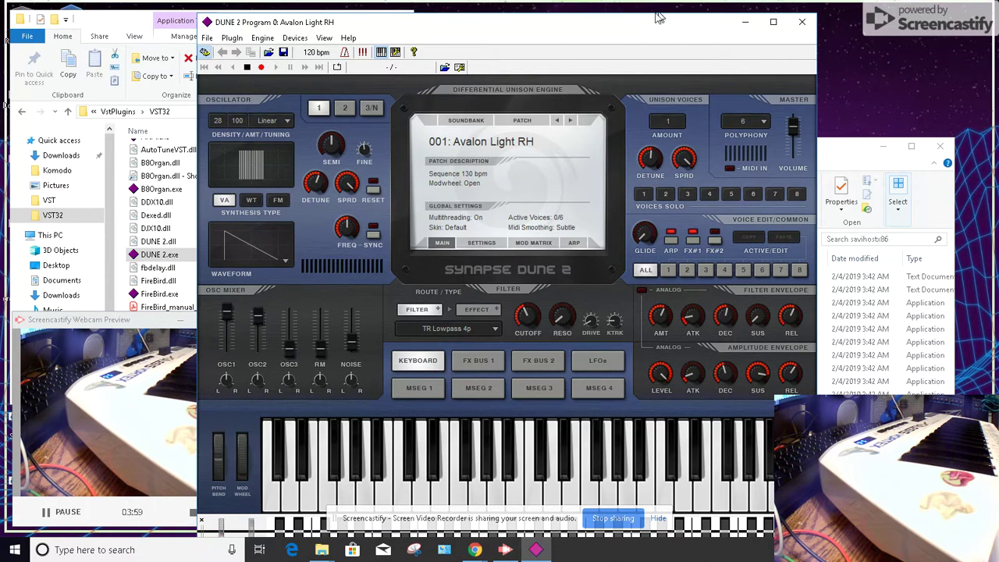
pyautogui.moveTo(625, 37); pyautogui.dragTo(622, 62)
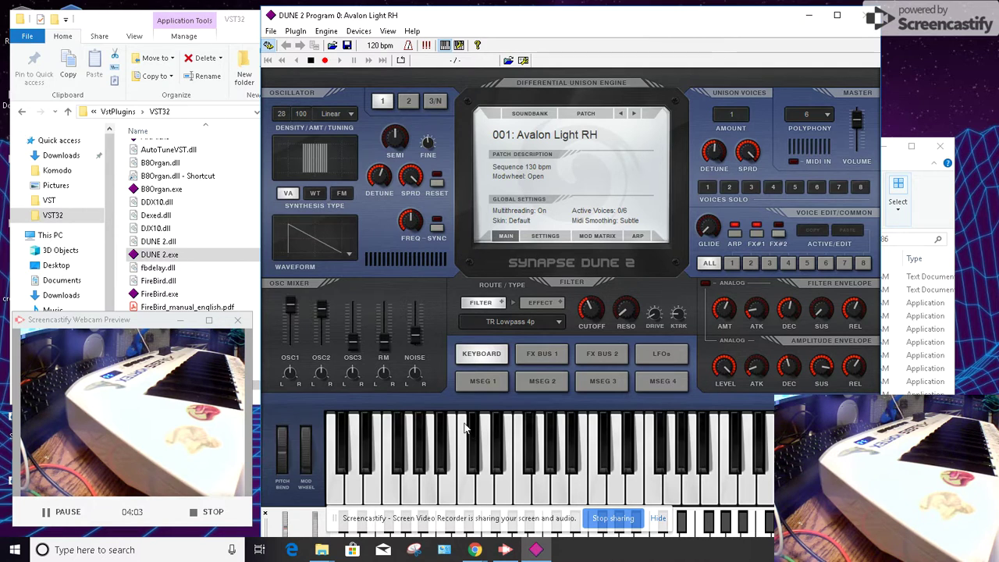
pyautogui.click(359, 30)
# Step: Set MIDI Input Port 1 and Output Port to Vortex
pyautogui.click(370, 49)
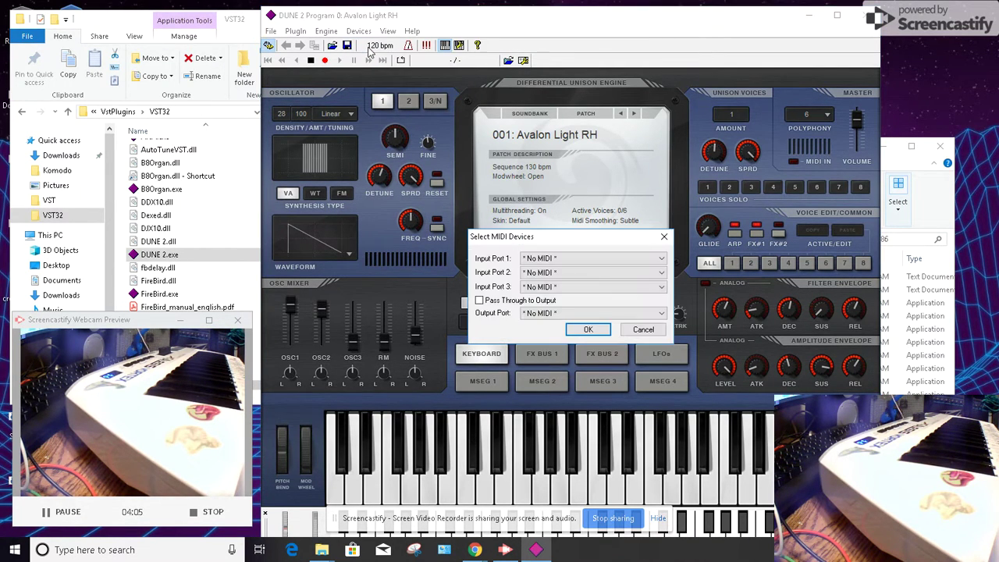
pyautogui.click(546, 258)
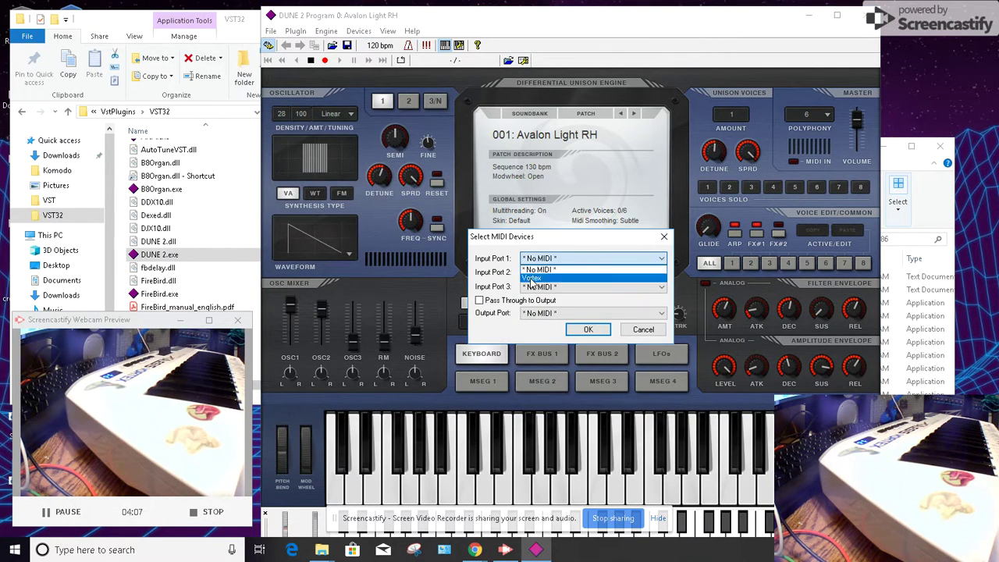
pyautogui.click(540, 278)
pyautogui.click(547, 313)
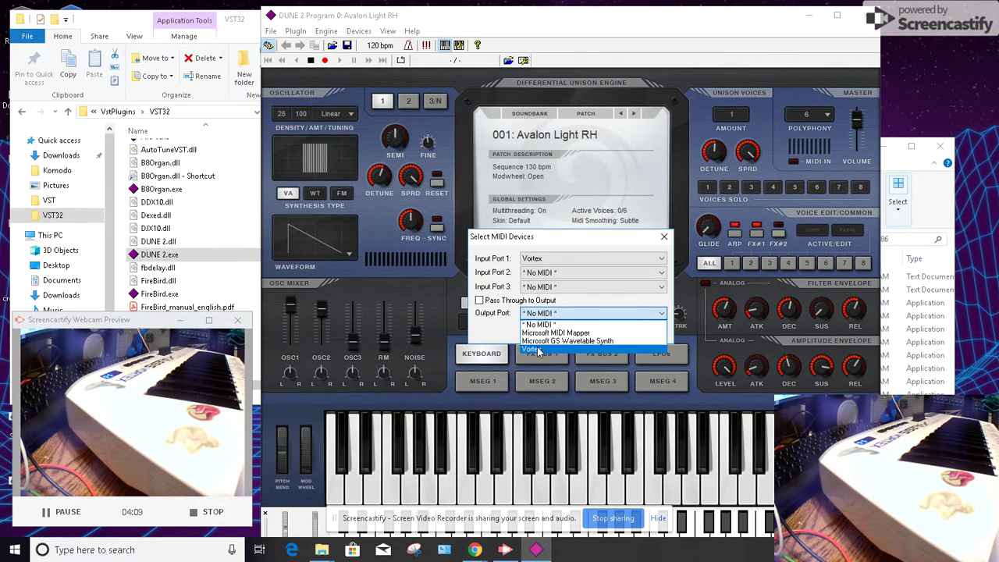
pyautogui.click(539, 332)
pyautogui.click(589, 330)
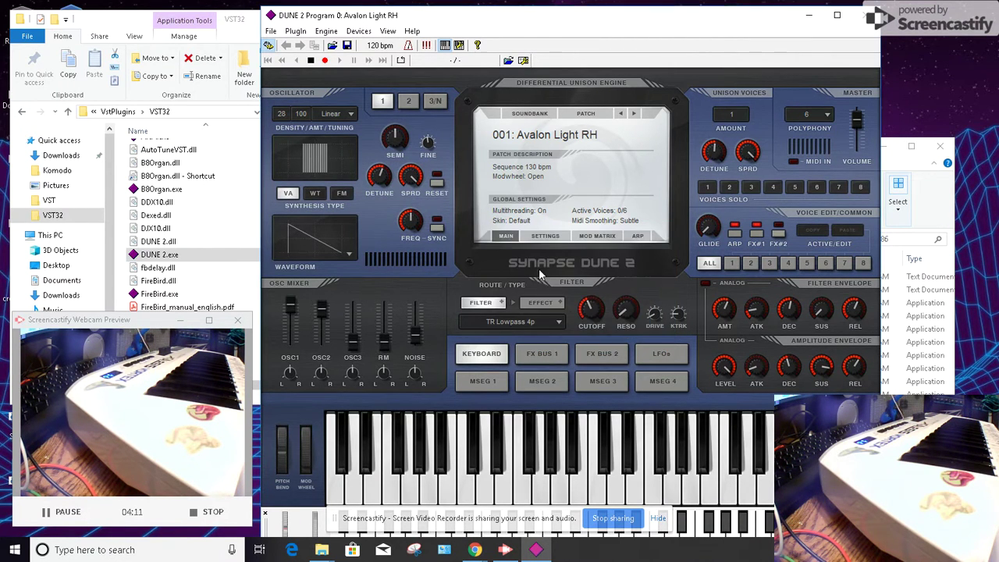
# Step: Route wave output to the USB Audio CODEC speakers and load preset 002: Bahamas KS
pyautogui.click(381, 33)
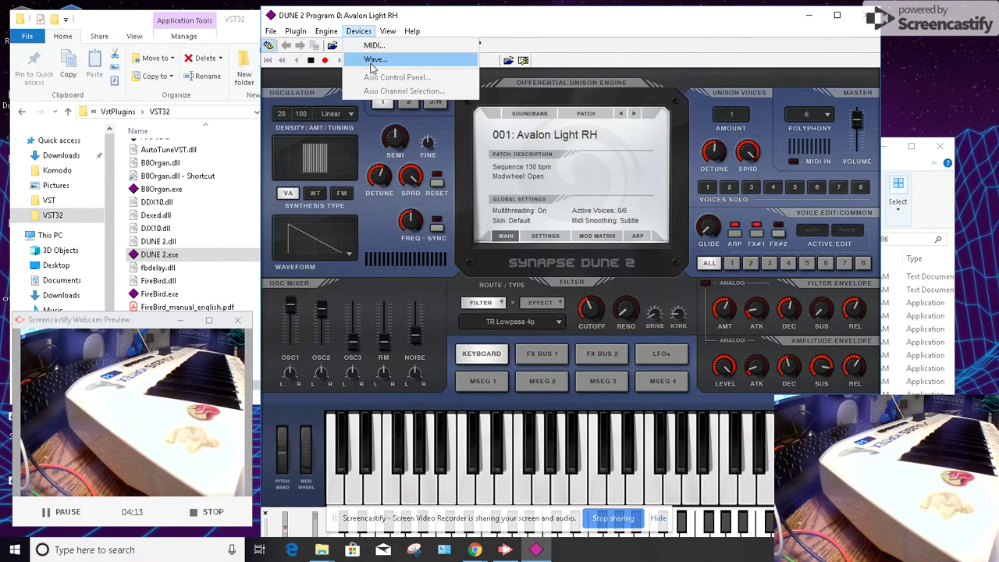
pyautogui.click(372, 69)
pyautogui.click(585, 277)
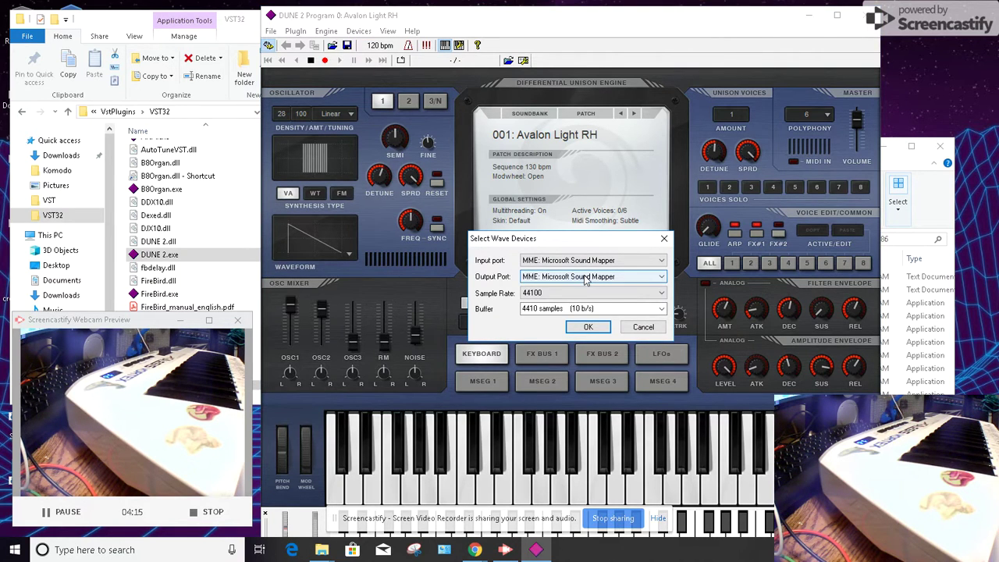
pyautogui.click(570, 305)
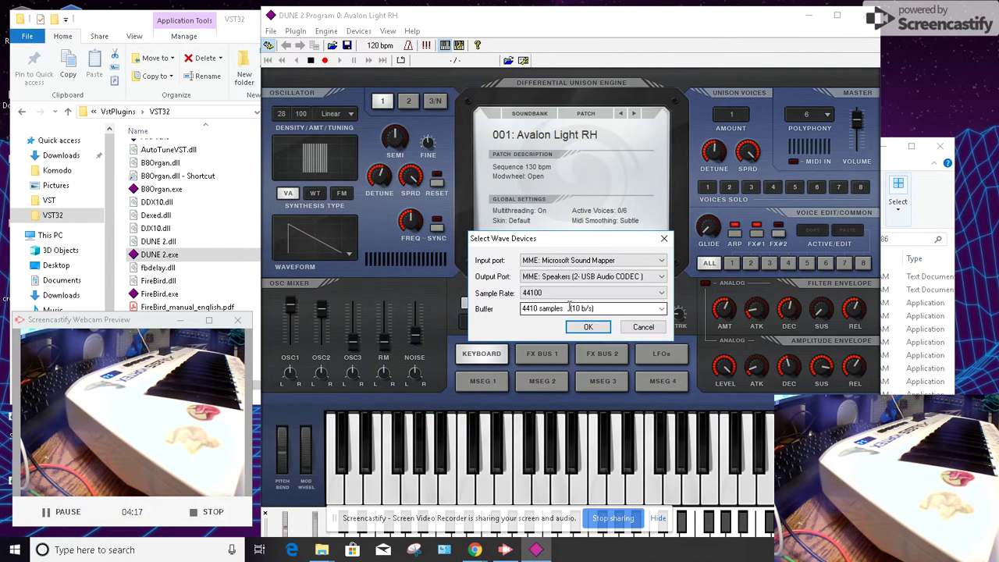
pyautogui.click(590, 328)
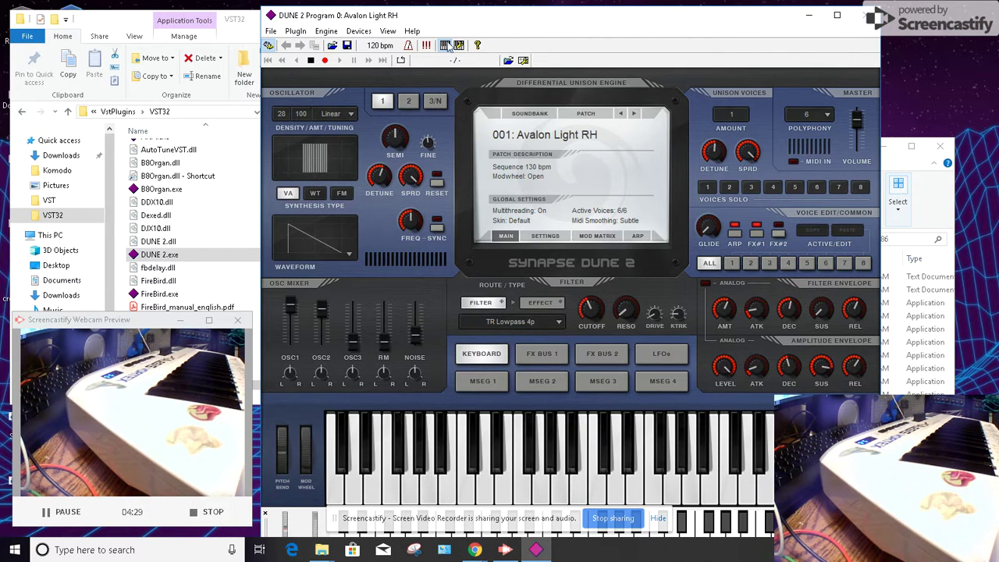
pyautogui.click(634, 114)
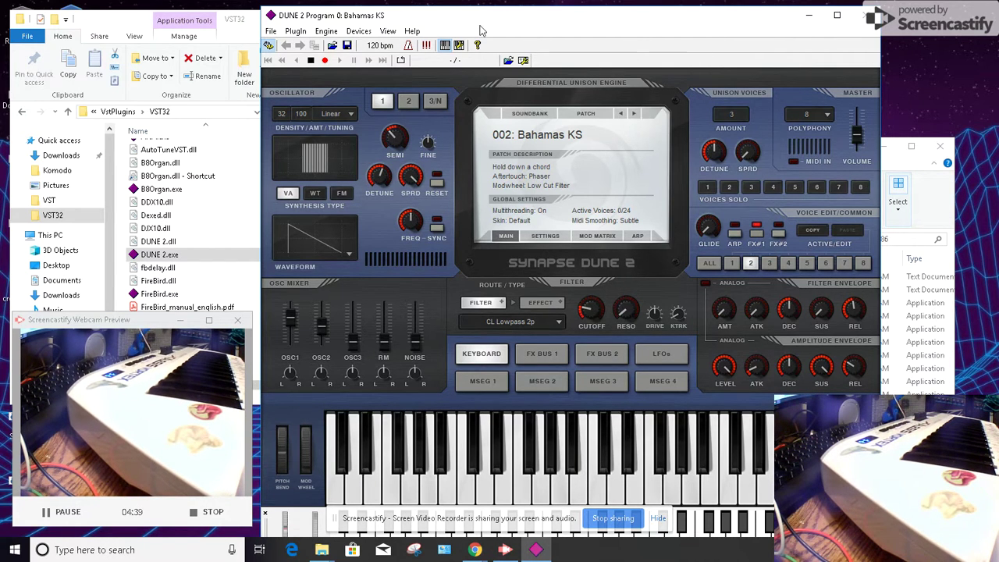
# Step: Step through presets 003: Beat Phase EDT up to 007: Chord Master RH
pyautogui.click(636, 114)
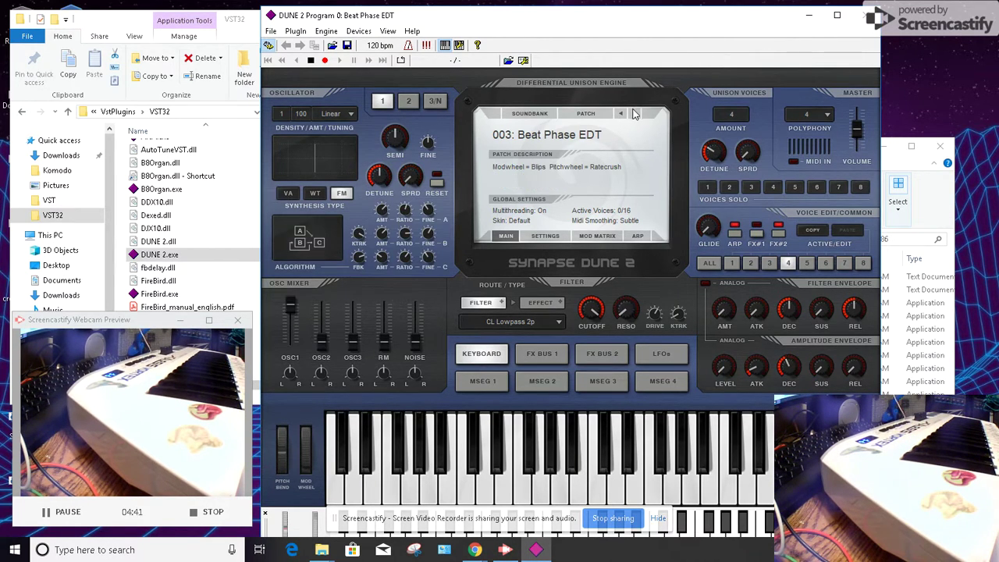
pyautogui.click(636, 114)
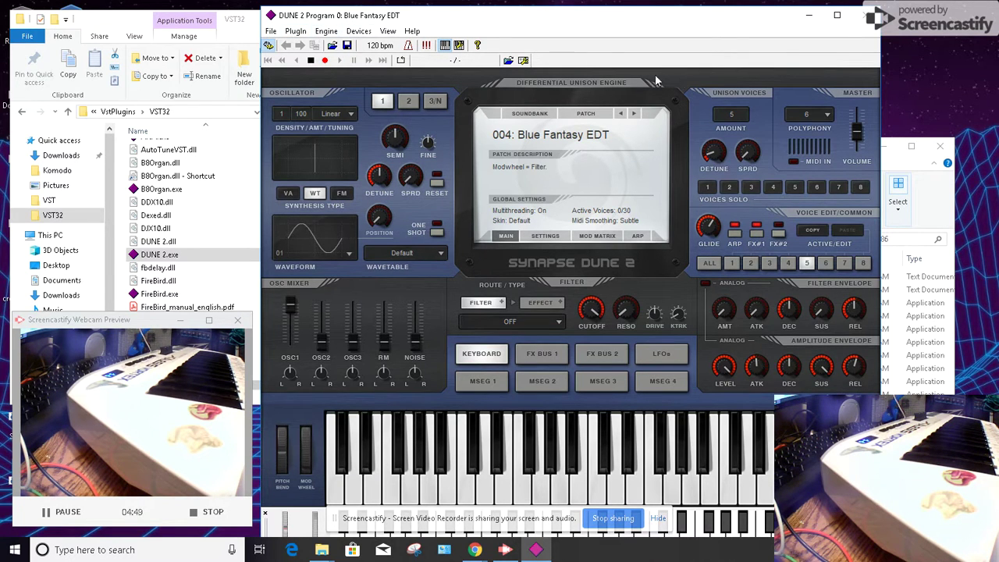
pyautogui.click(632, 114)
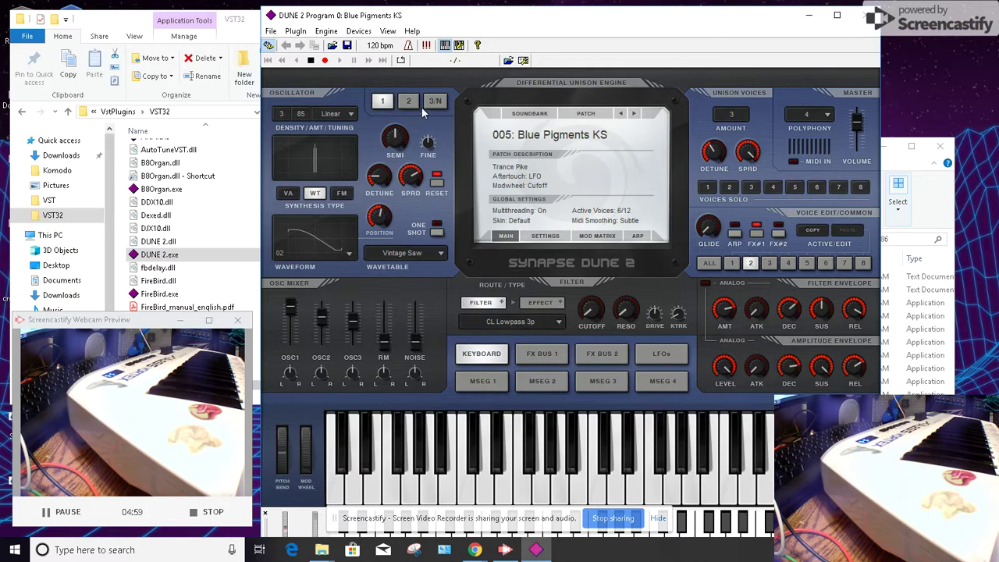
pyautogui.click(633, 113)
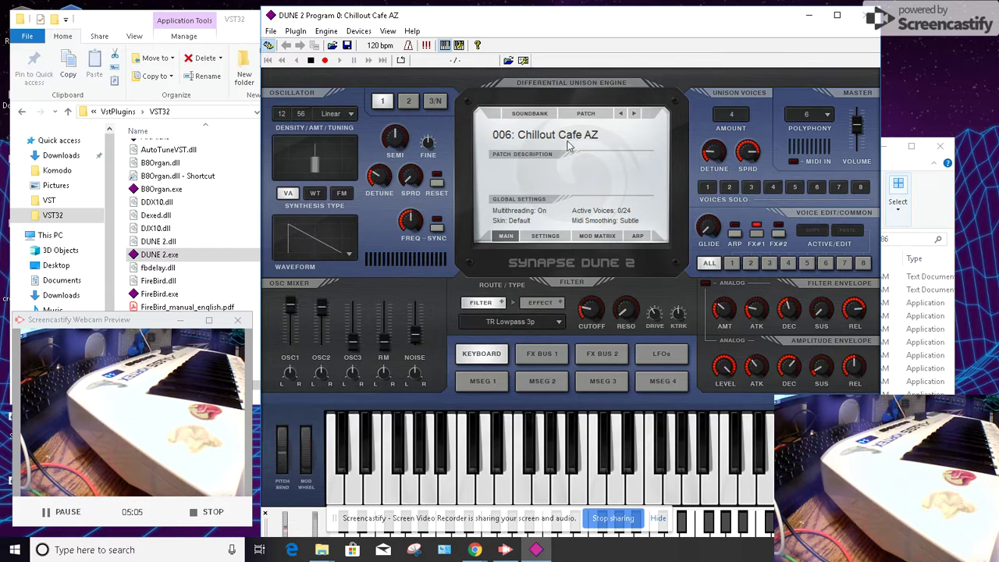
pyautogui.click(634, 113)
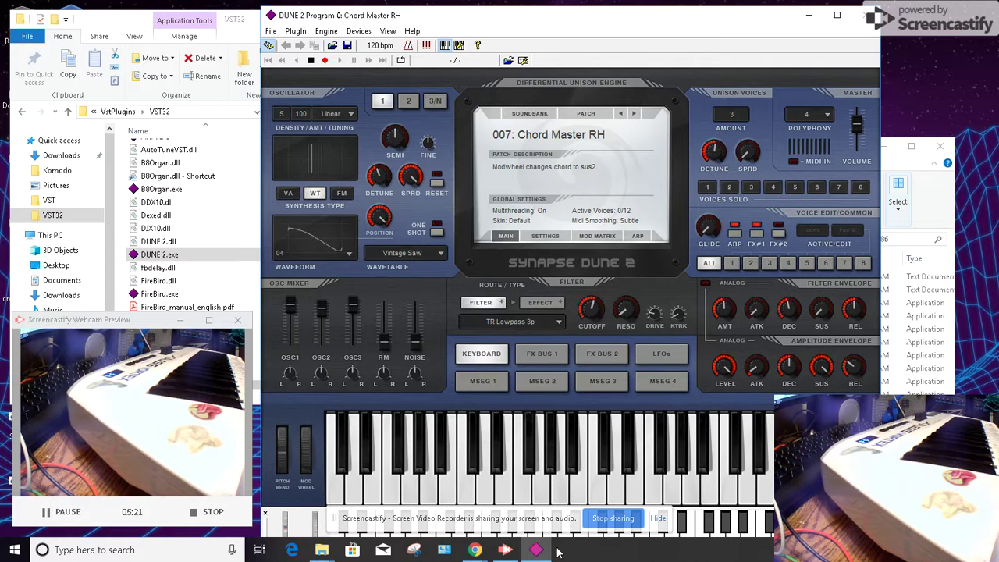
pyautogui.click(506, 550)
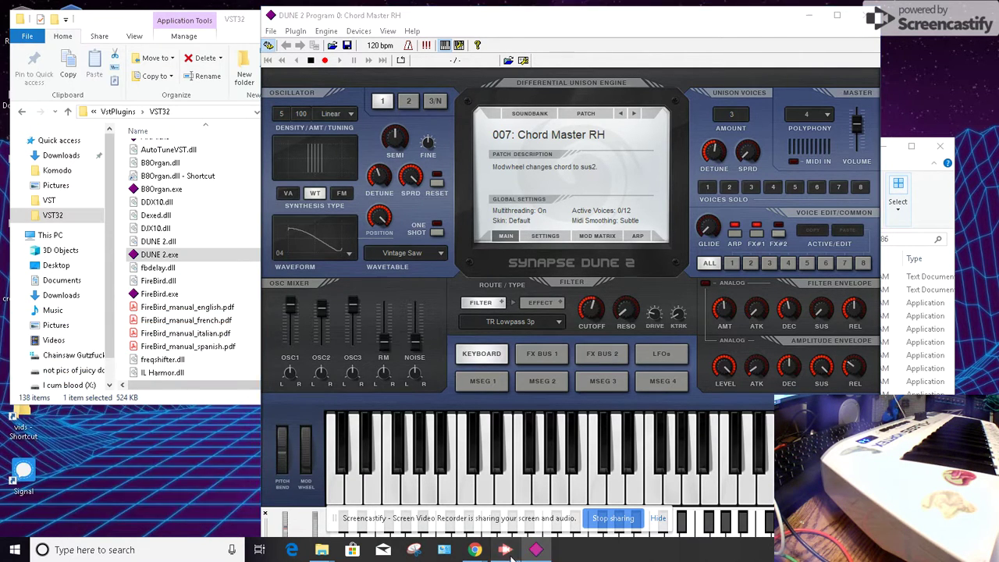
pyautogui.click(507, 550)
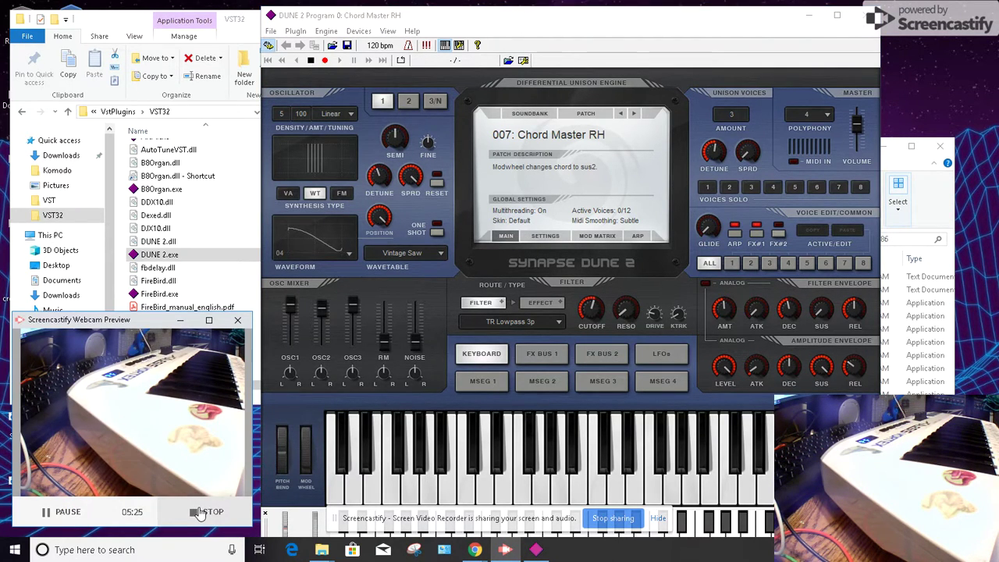